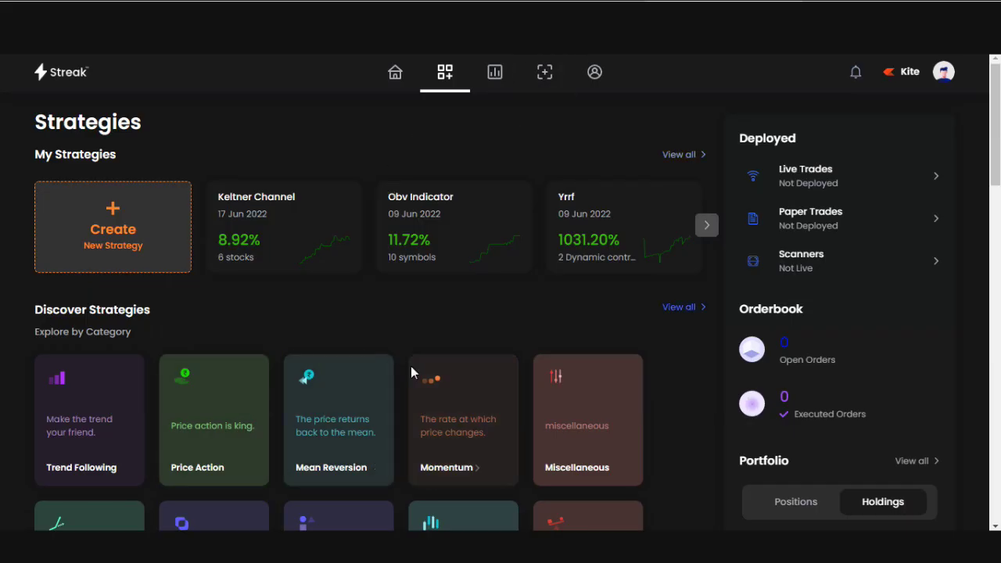
# Look over the home dashboard's positions, deployments and the strategy and scanner discovery sections.
pyautogui.scroll(-3, 413, 368)
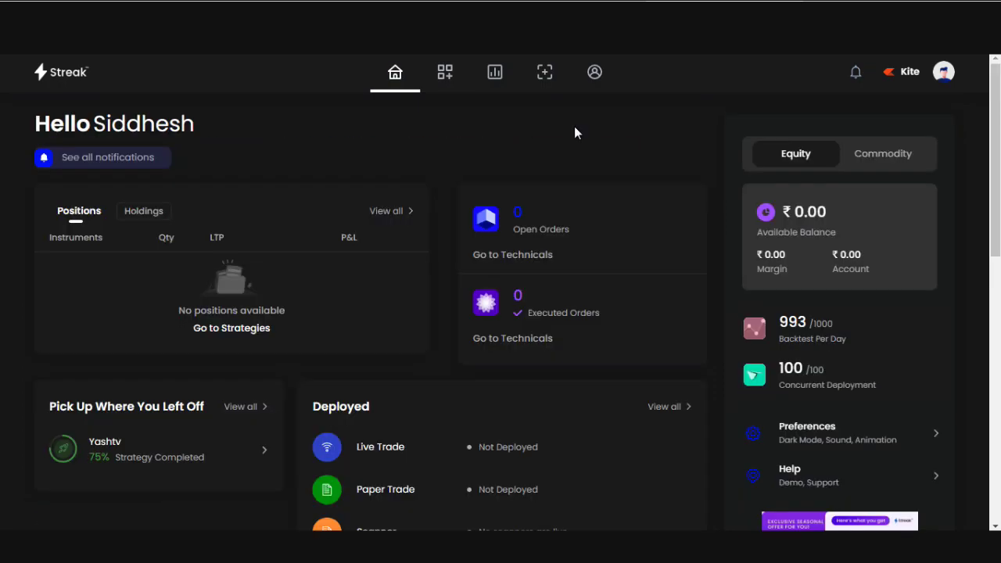
pyautogui.scroll(-3, 452, 401)
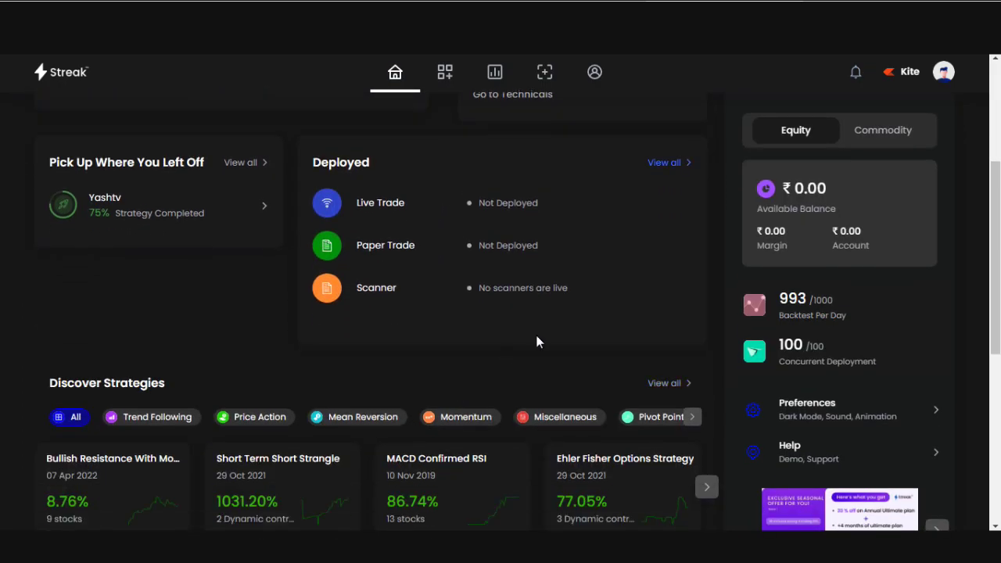
pyautogui.scroll(-1, 536, 342)
pyautogui.scroll(2, 536, 342)
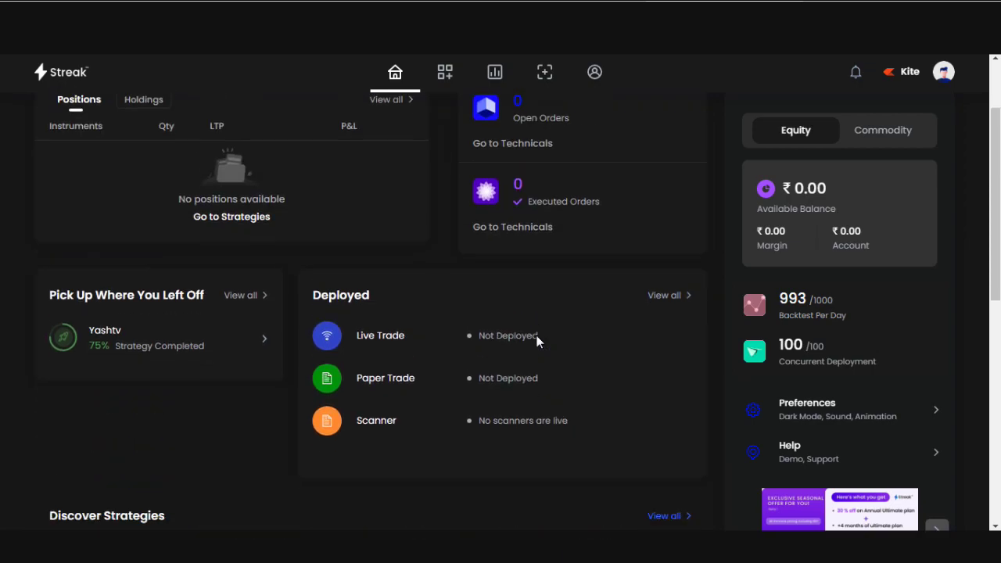
pyautogui.scroll(-2, 536, 341)
pyautogui.scroll(-2, 536, 341)
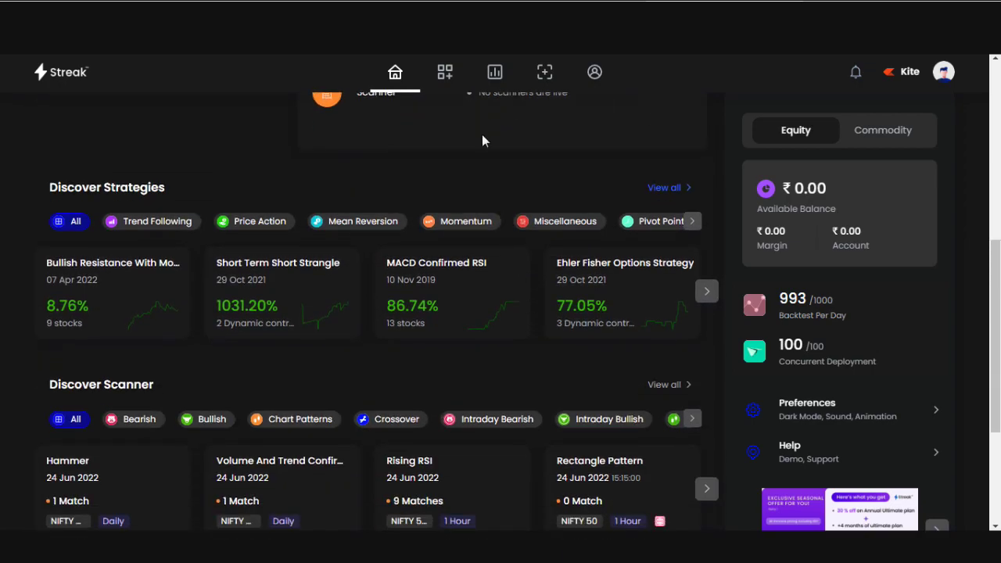
# Go to the Strategies page, browse the saved strategies and create a new strategy named "alligator".
pyautogui.click(447, 72)
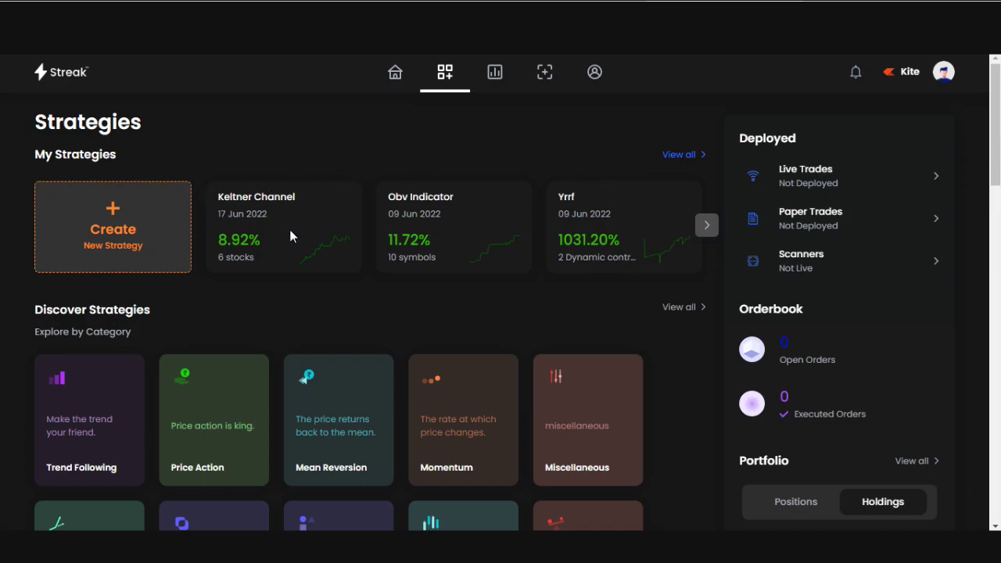
pyautogui.click(706, 225)
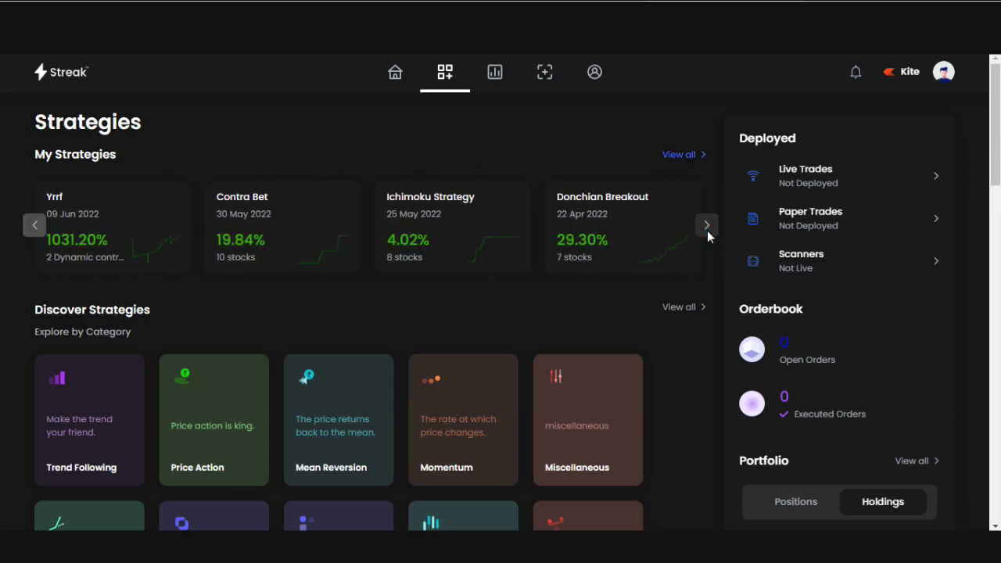
pyautogui.click(35, 228)
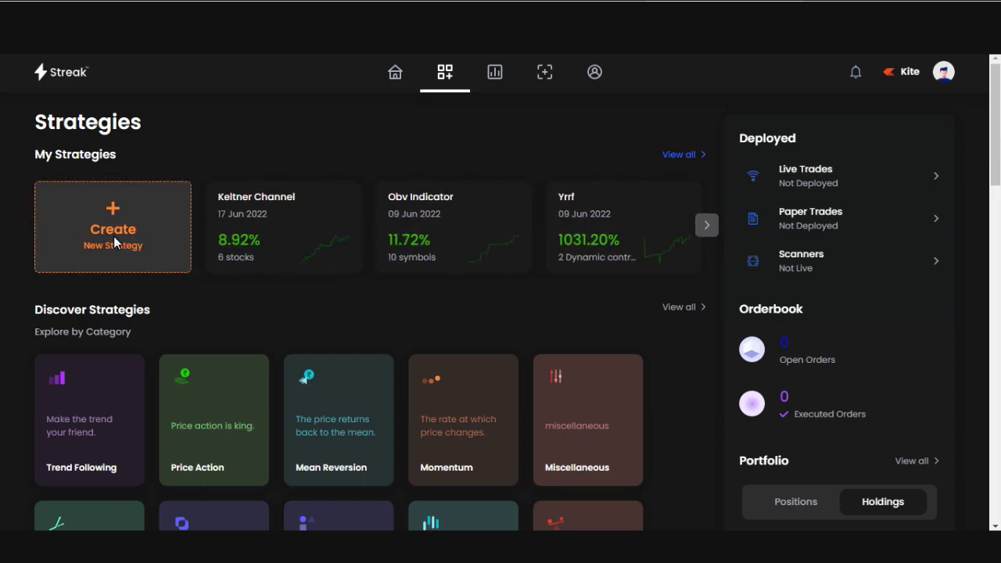
pyautogui.click(113, 236)
pyautogui.write('alligator')
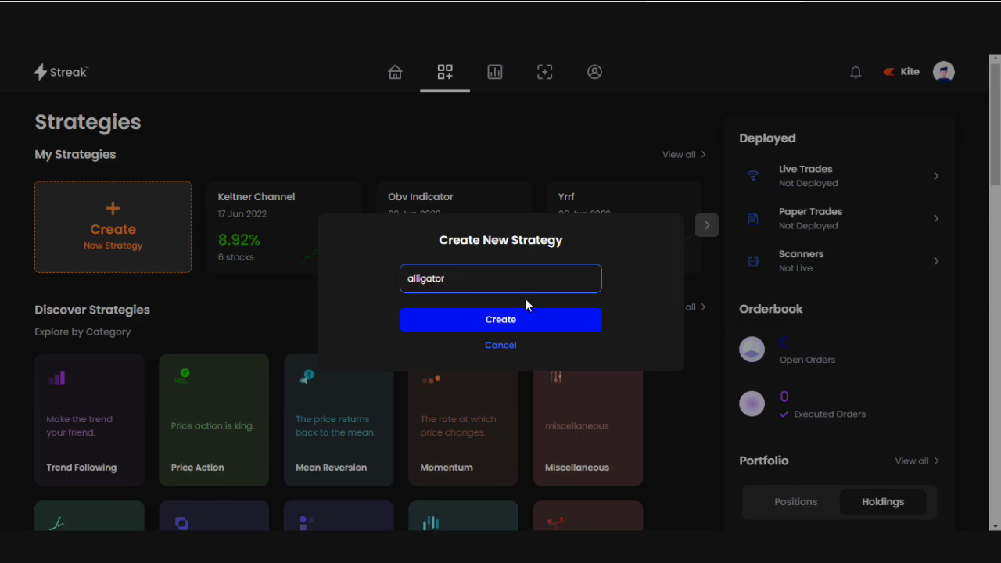
pyautogui.click(513, 328)
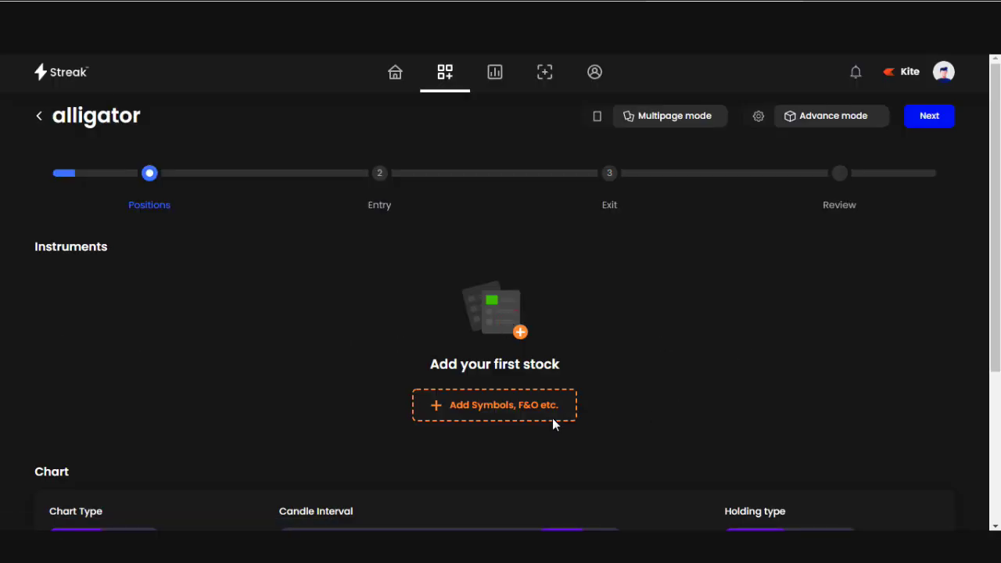
# Add the NSE stocks BAJAJHLDNG, PETRONET and BIOCON to the strategy's instruments.
pyautogui.scroll(-1, 464, 402)
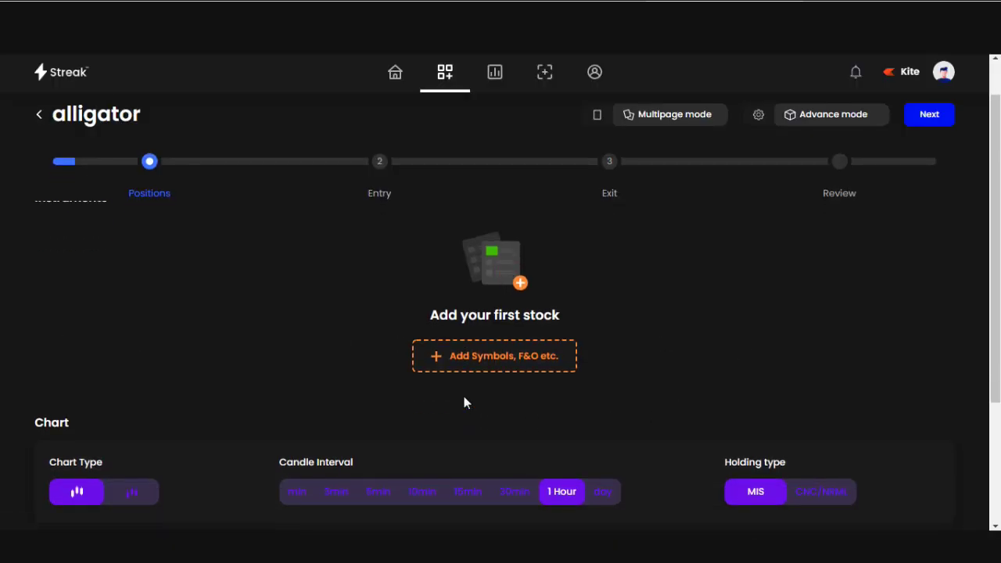
pyautogui.scroll(1, 464, 402)
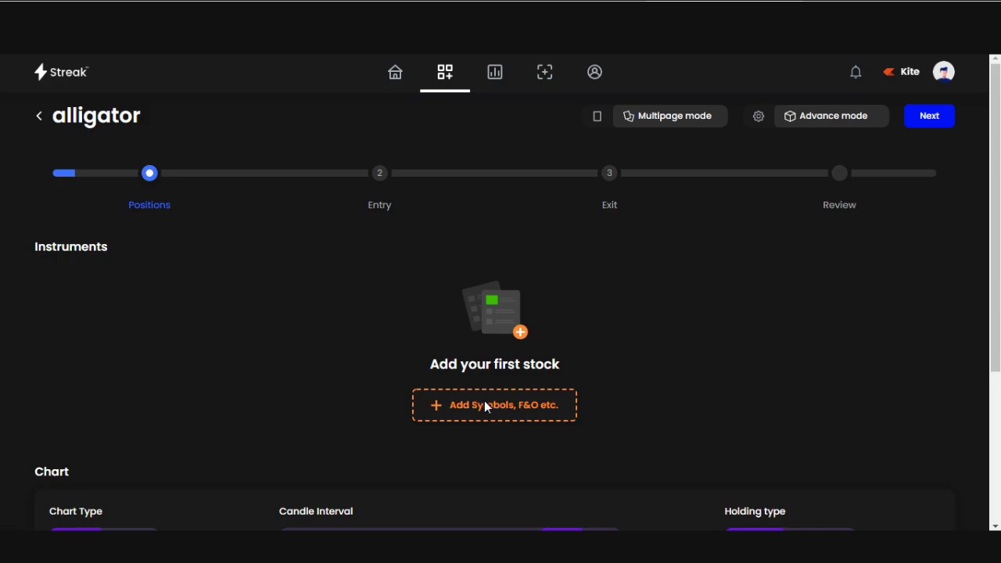
pyautogui.click(485, 403)
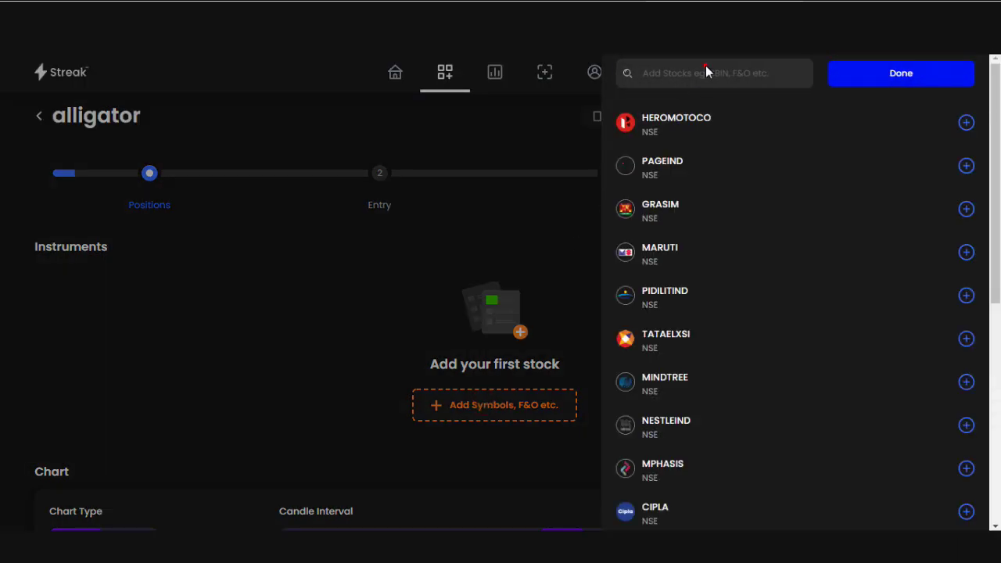
pyautogui.write('bajaj')
pyautogui.click(965, 363)
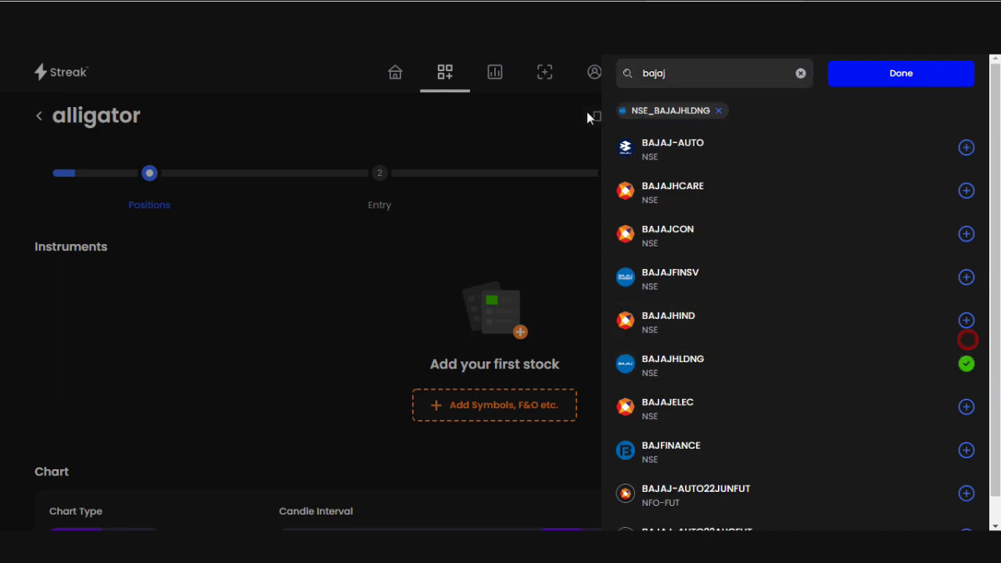
pyautogui.write('petronet')
pyautogui.press('Return')
pyautogui.write('biocon')
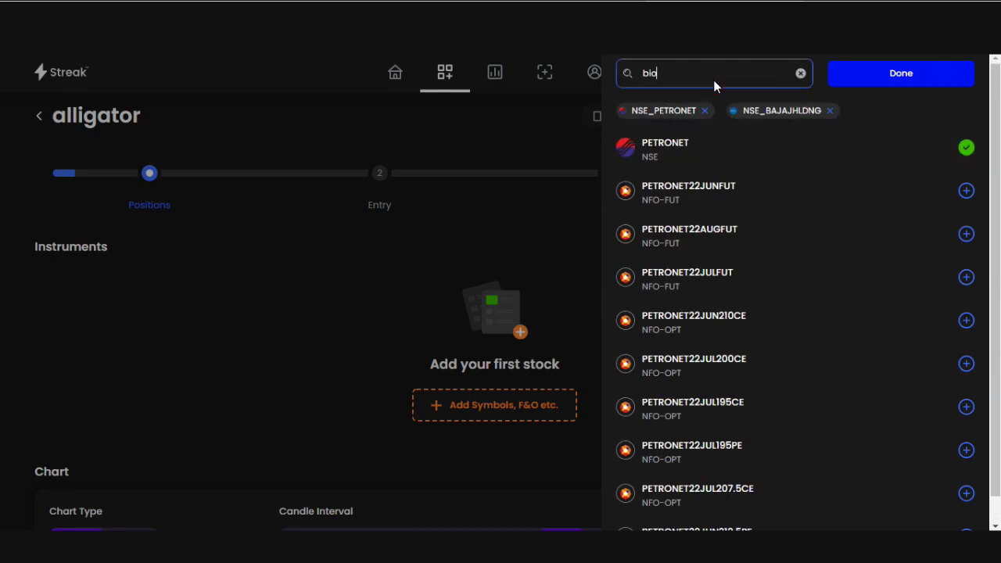
pyautogui.press('Return')
# Add the NSE stocks HDFCLIFE, NAUKRI, HDFCBANK and HINDUNILVR, and finish the instrument selection.
pyautogui.write('hdfclife')
pyautogui.press('Return')
pyautogui.write('naukri')
pyautogui.press('Return')
pyautogui.write('hdfcbank')
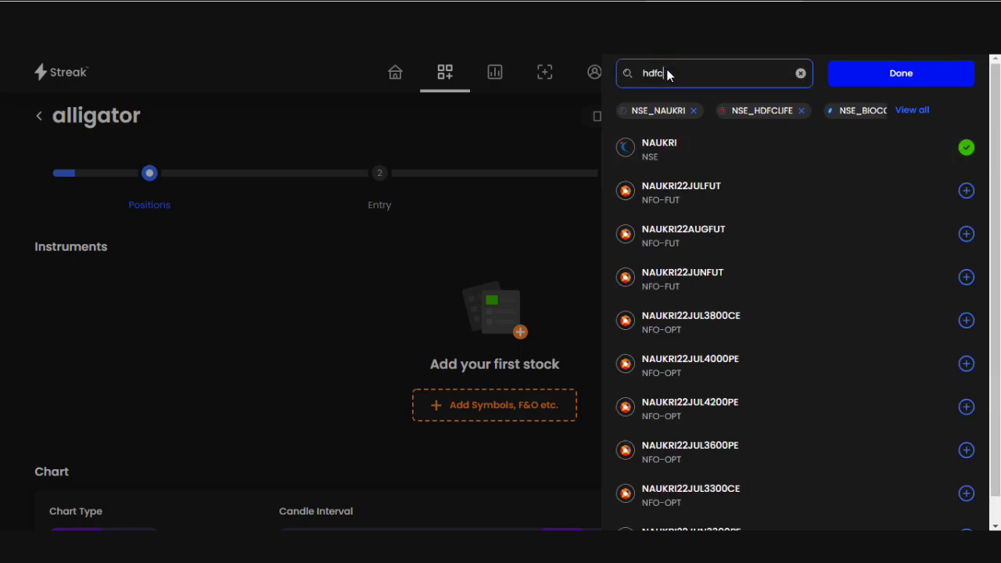
pyautogui.click(663, 153)
pyautogui.write('hind')
pyautogui.press('Return')
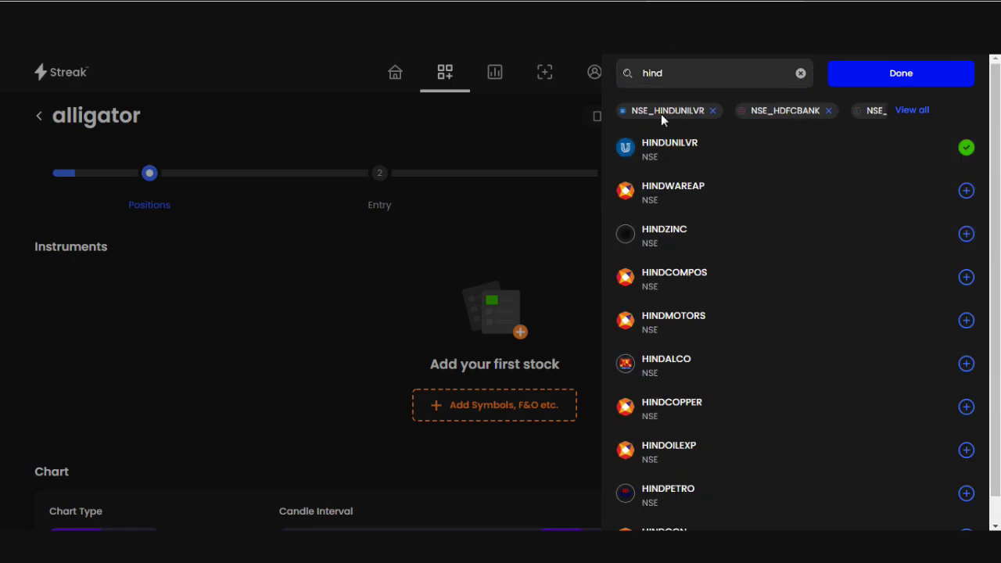
pyautogui.click(876, 74)
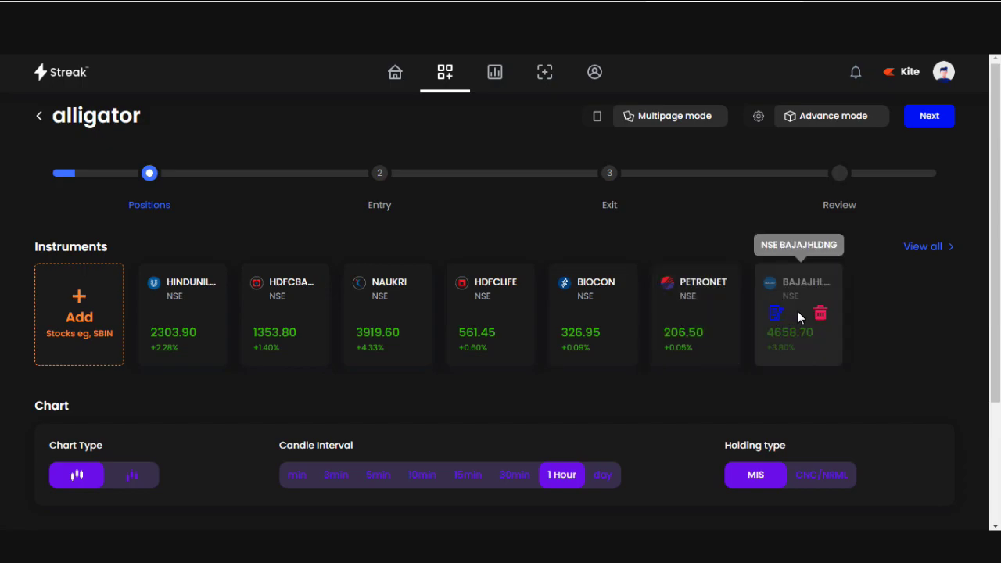
# Set the candle interval to 15 minutes and the holding type to CNC/NRML.
pyautogui.scroll(-1, 239, 402)
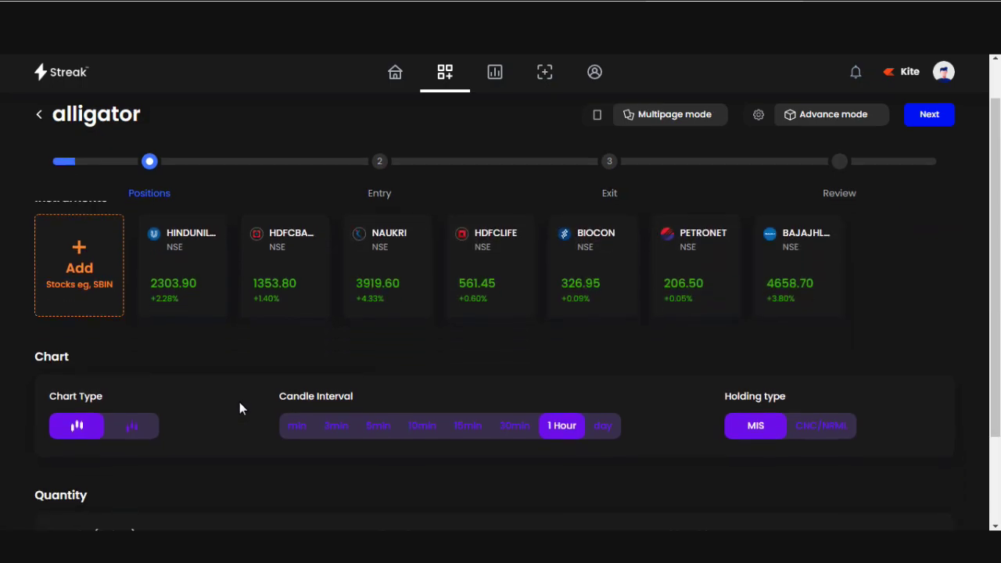
pyautogui.scroll(-1, 239, 397)
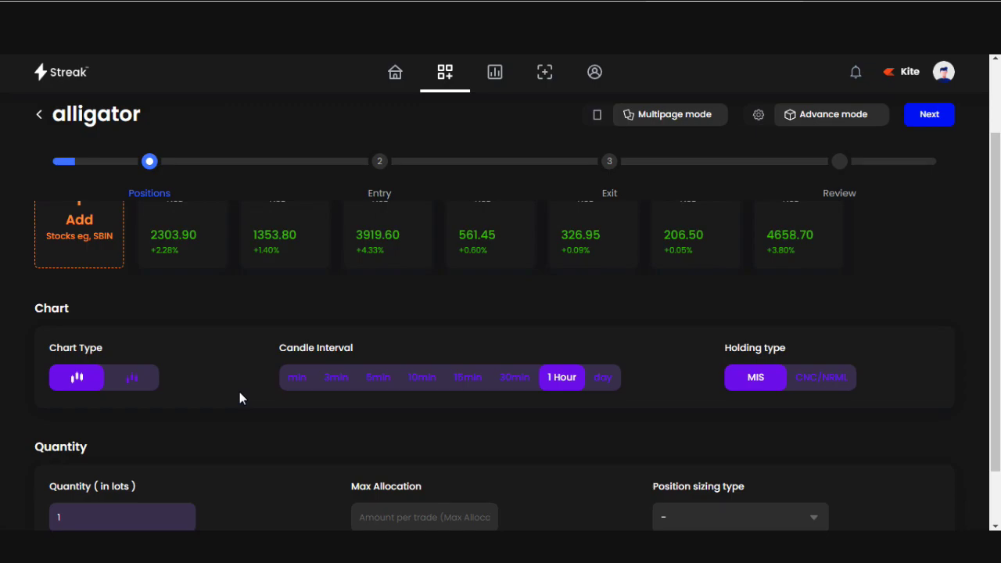
pyautogui.scroll(1, 353, 353)
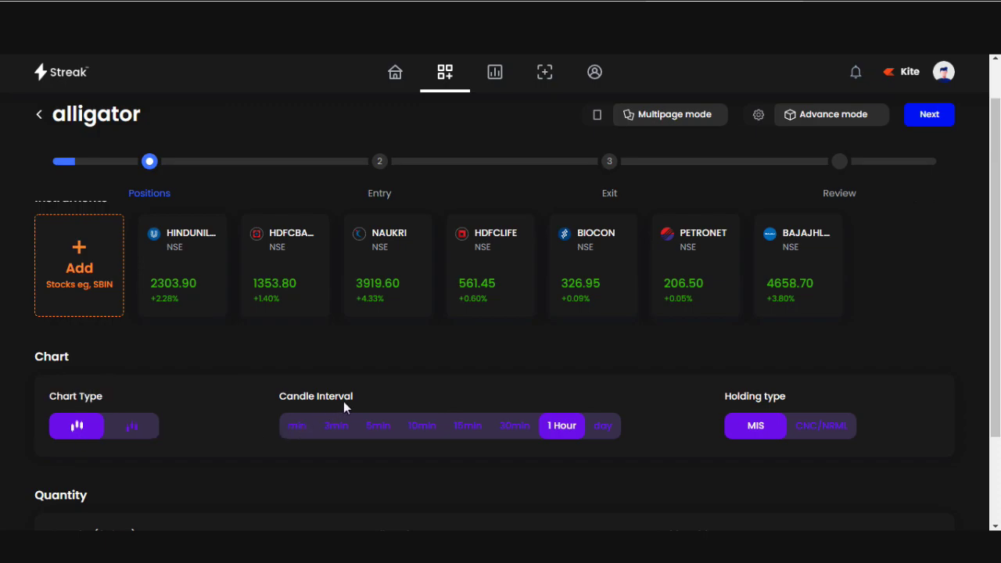
pyautogui.click(472, 428)
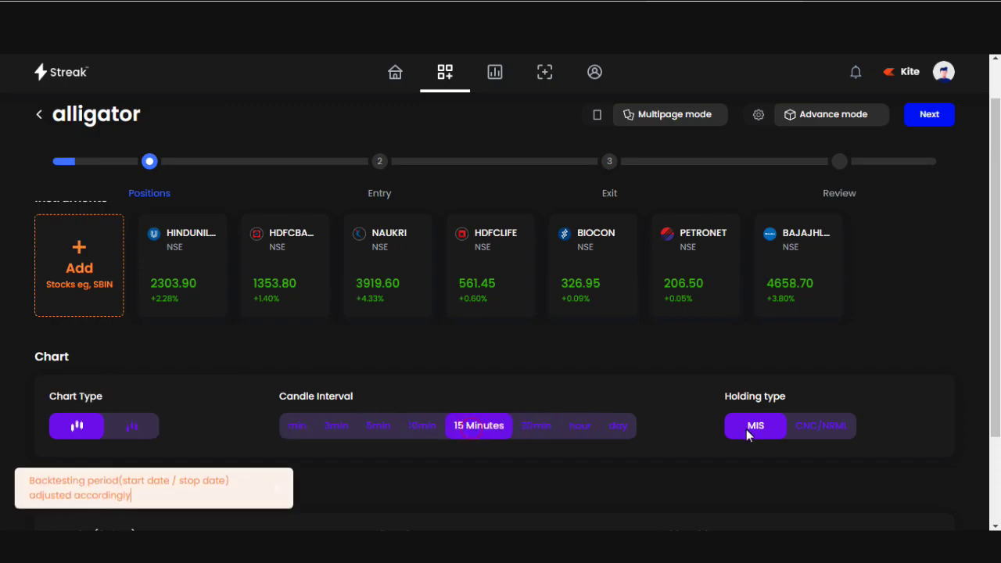
pyautogui.click(821, 428)
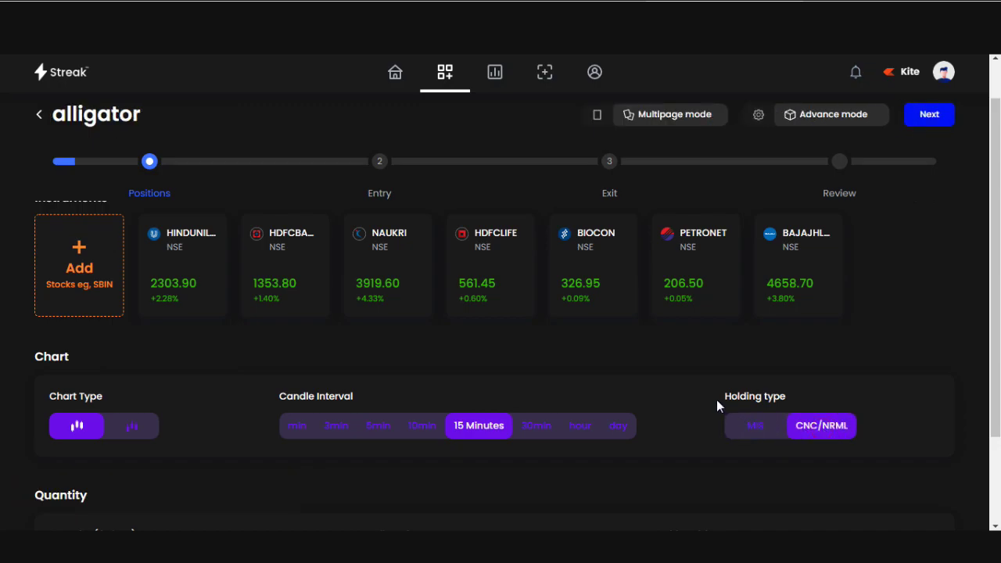
# Set the max allocation to 25000 with capital based position sizing, and proceed to the entry stage, dismissing the position sizing note.
pyautogui.scroll(-1, 716, 400)
pyautogui.scroll(-2, 540, 391)
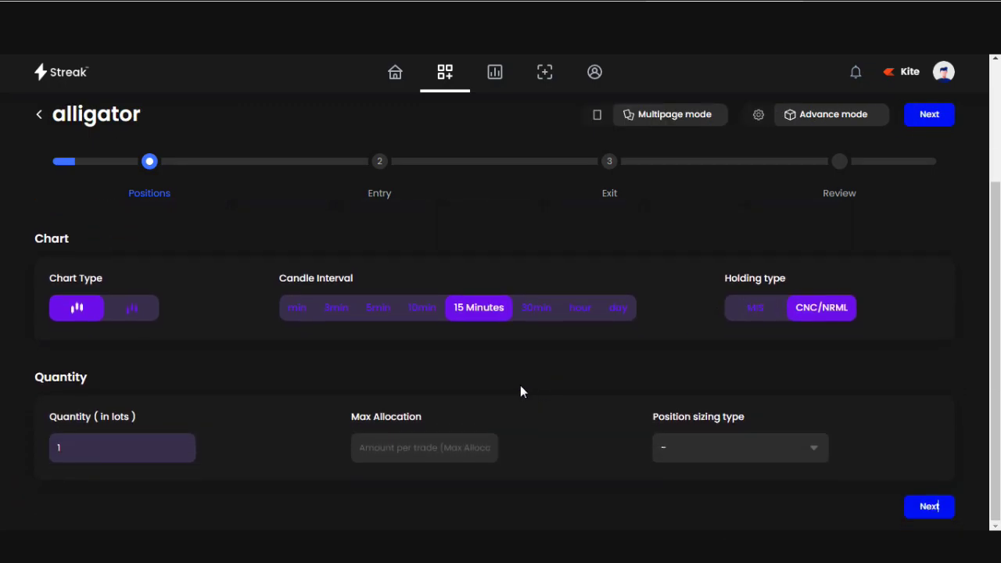
pyautogui.click(389, 452)
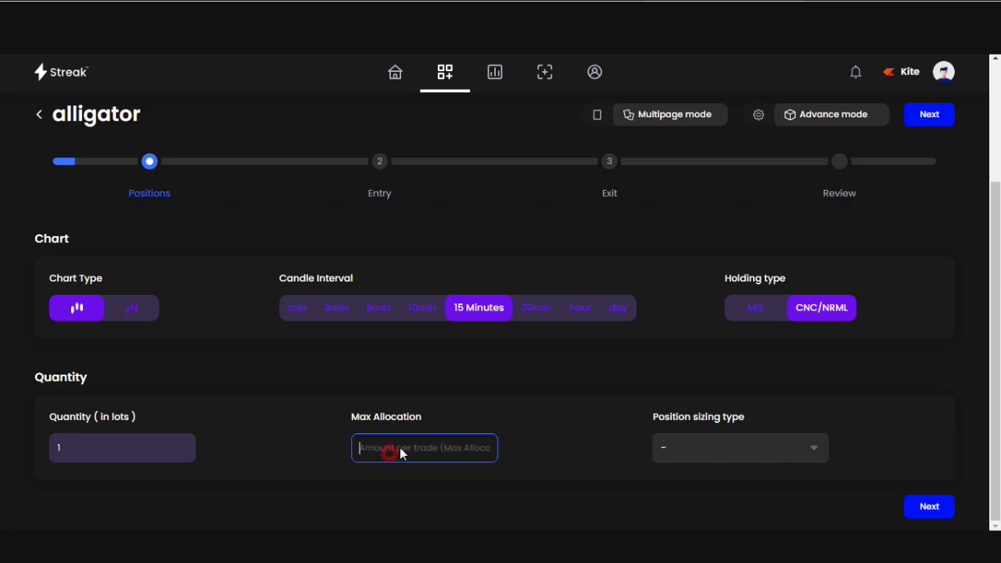
pyautogui.write('25')
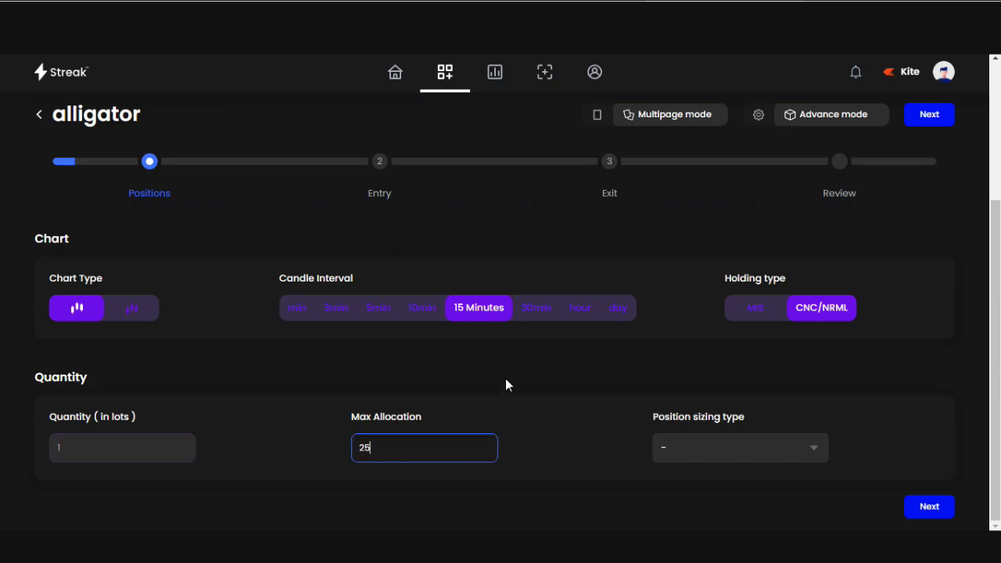
pyautogui.write('000')
pyautogui.click(685, 450)
pyautogui.click(788, 493)
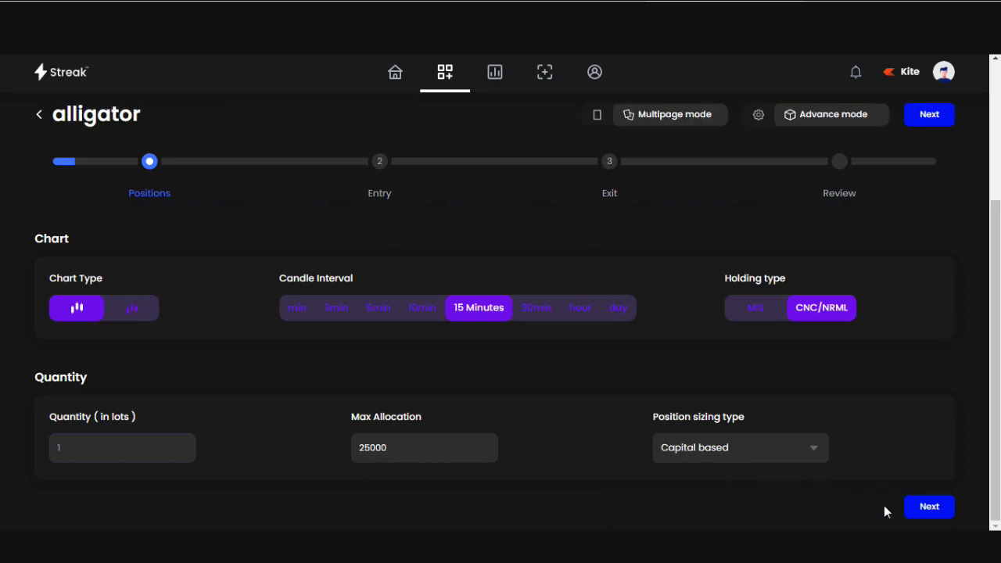
pyautogui.click(920, 510)
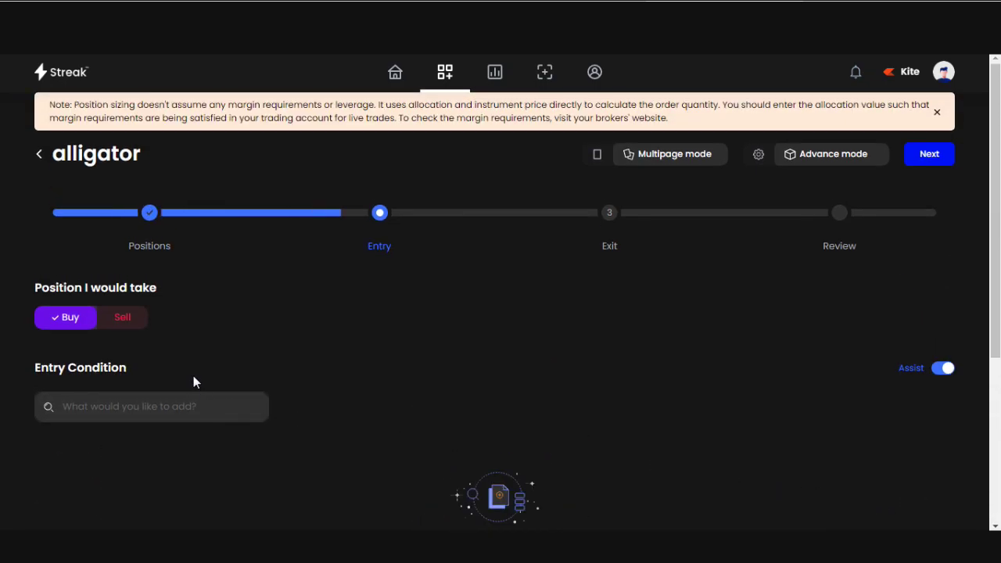
pyautogui.click(936, 112)
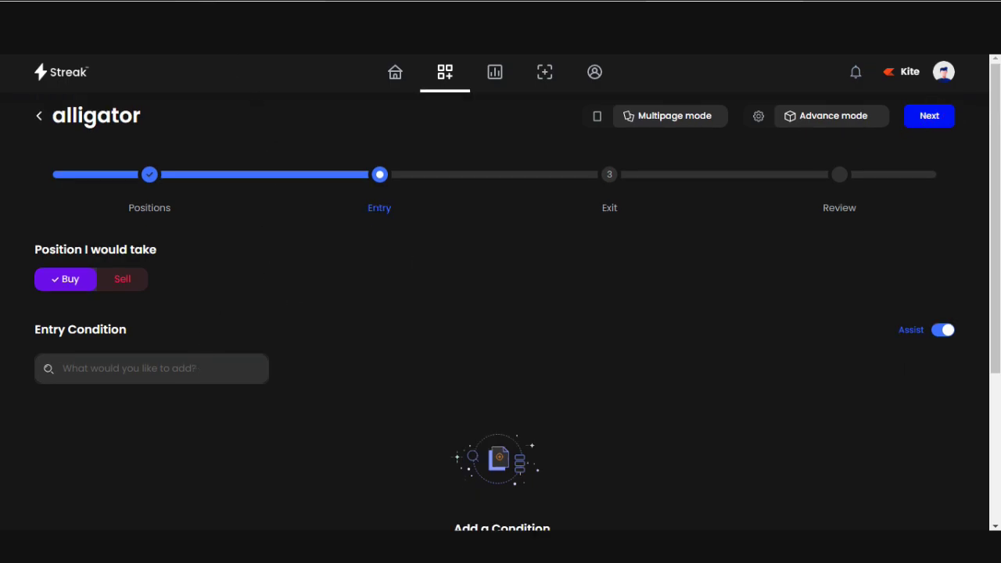
# Add the Alligator indicator to the entry condition with its signal set to lips, keeping the default periods and offsets.
pyautogui.hotkey('ctrl', 'Tab')
pyautogui.click(86, 376)
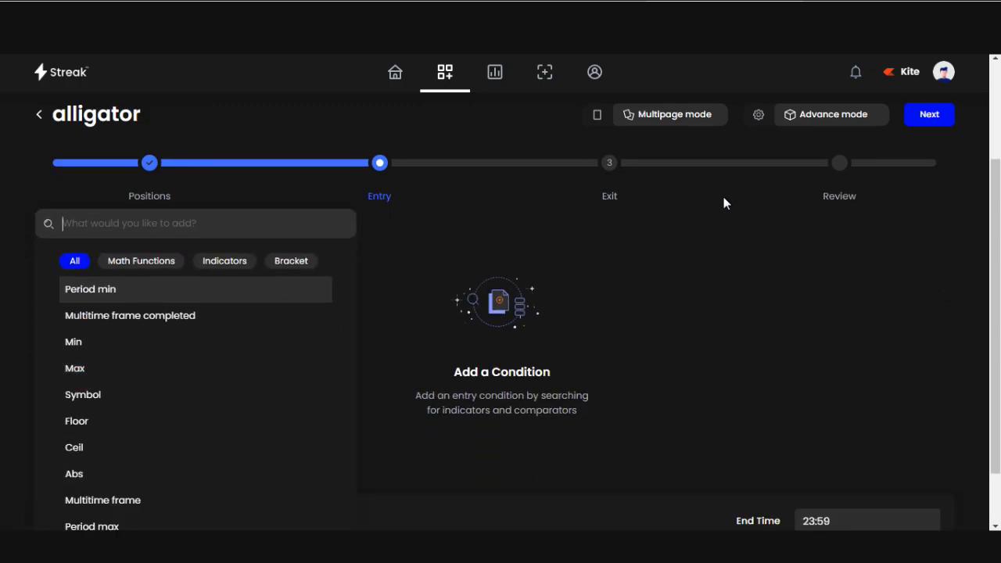
pyautogui.write('a')
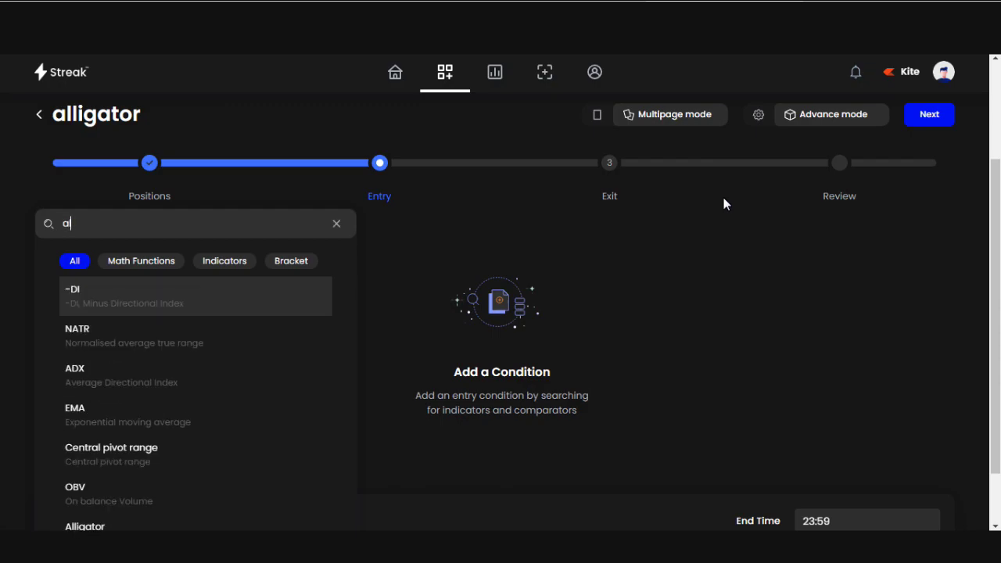
pyautogui.write('ll')
pyautogui.click(316, 296)
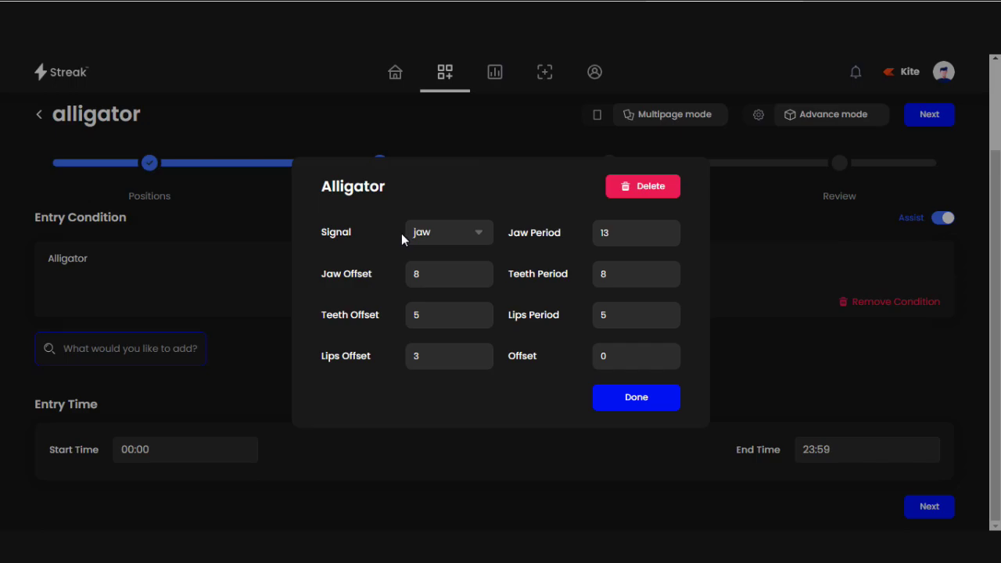
pyautogui.click(453, 236)
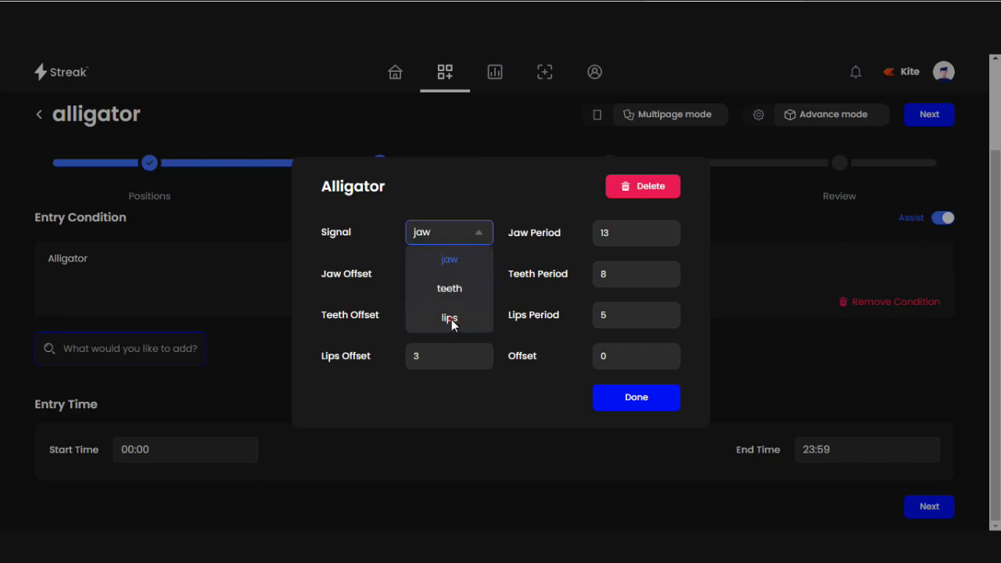
pyautogui.click(451, 317)
pyautogui.click(628, 403)
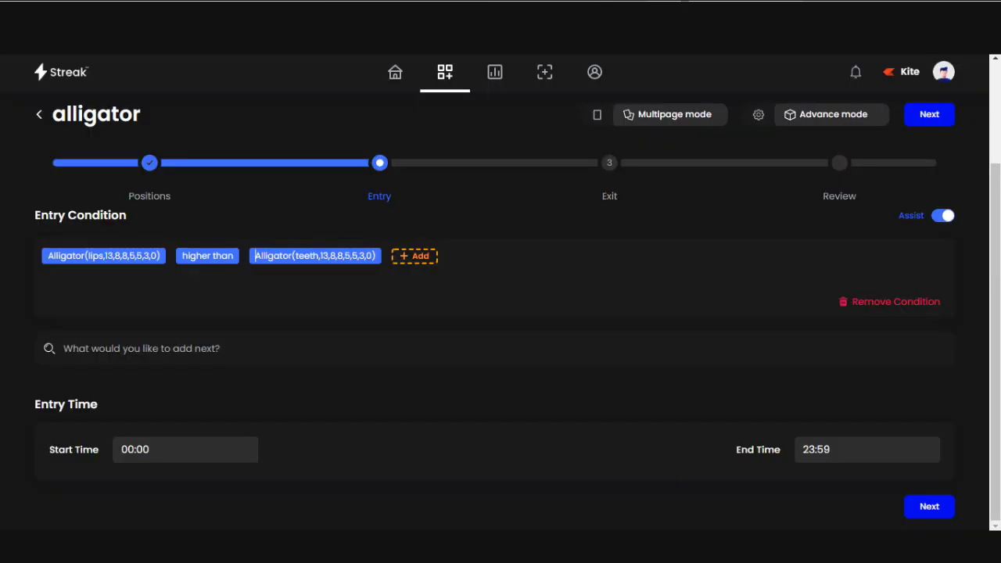
# Append an "and" operator to the entry condition after the Alligator teeth indicator.
pyautogui.click(414, 255)
pyautogui.write('and')
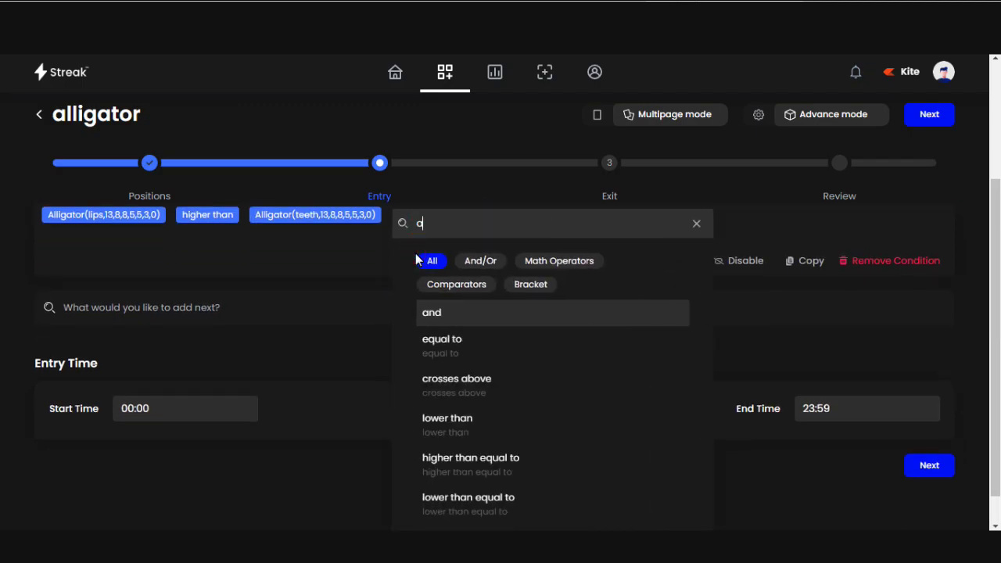
pyautogui.click(449, 317)
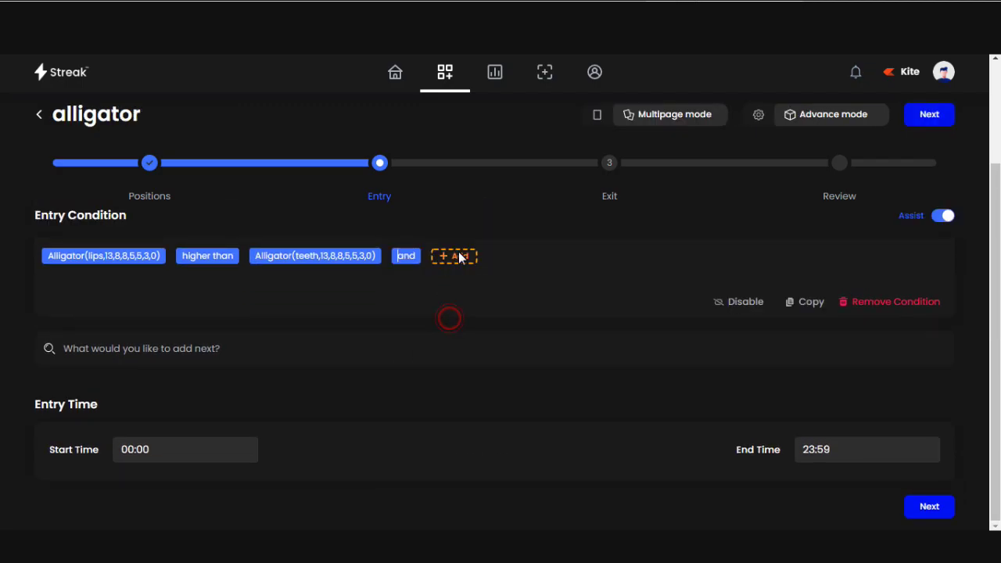
# Append a second Alligator indicator with its signal set to teeth after the "and" operator, keeping the default periods and offsets.
pyautogui.write('alligator')
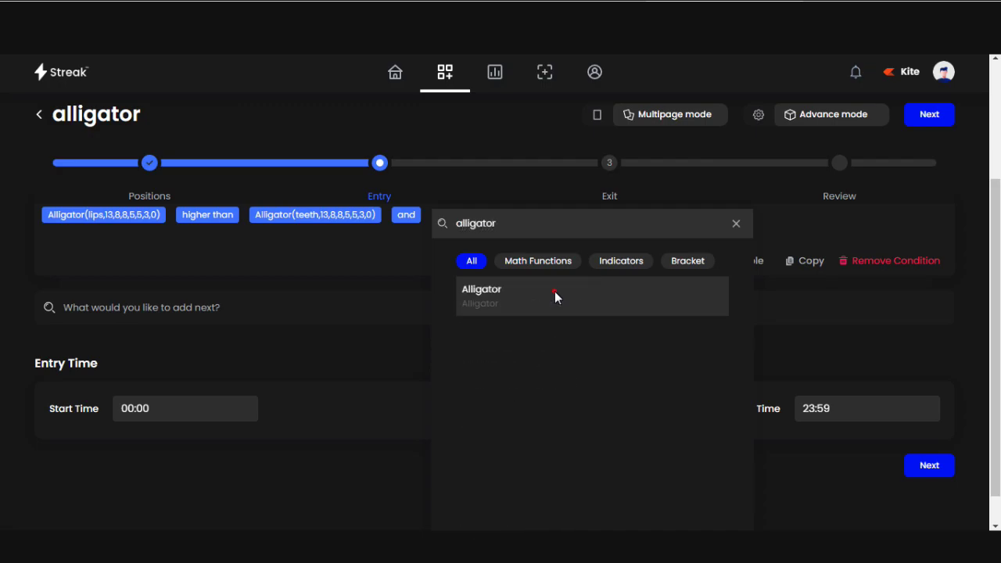
pyautogui.click(554, 292)
pyautogui.click(463, 232)
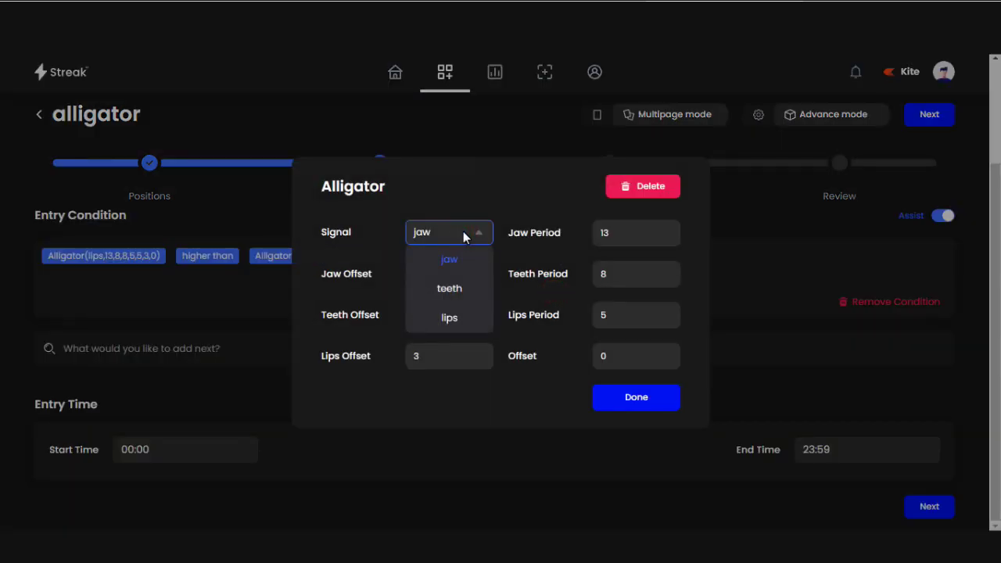
pyautogui.click(459, 293)
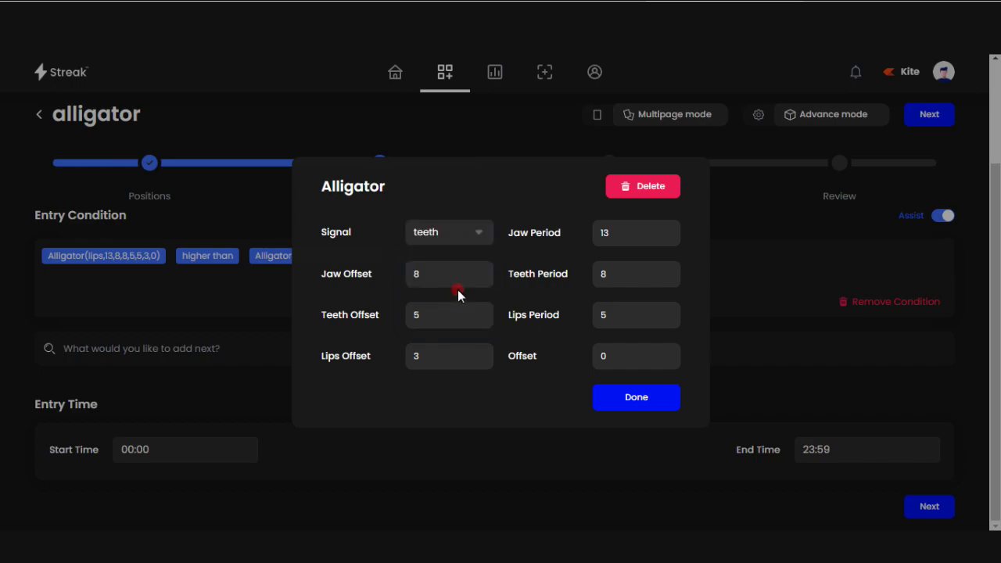
pyautogui.click(635, 408)
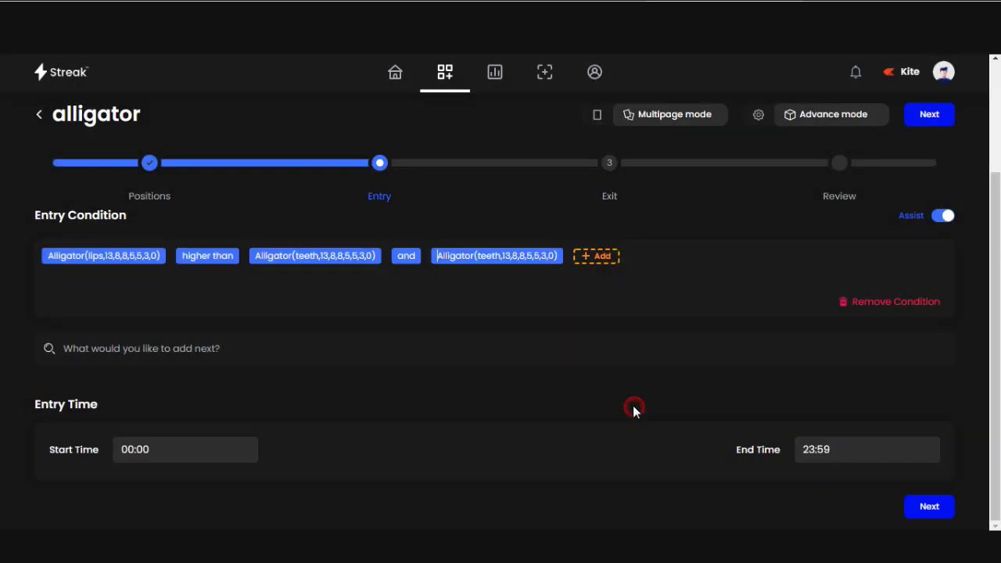
# Append a "higher than" comparator and an Alligator indicator with the jaw signal to the entry condition, keeping the default periods and offsets.
pyautogui.click(585, 260)
pyautogui.write('higher')
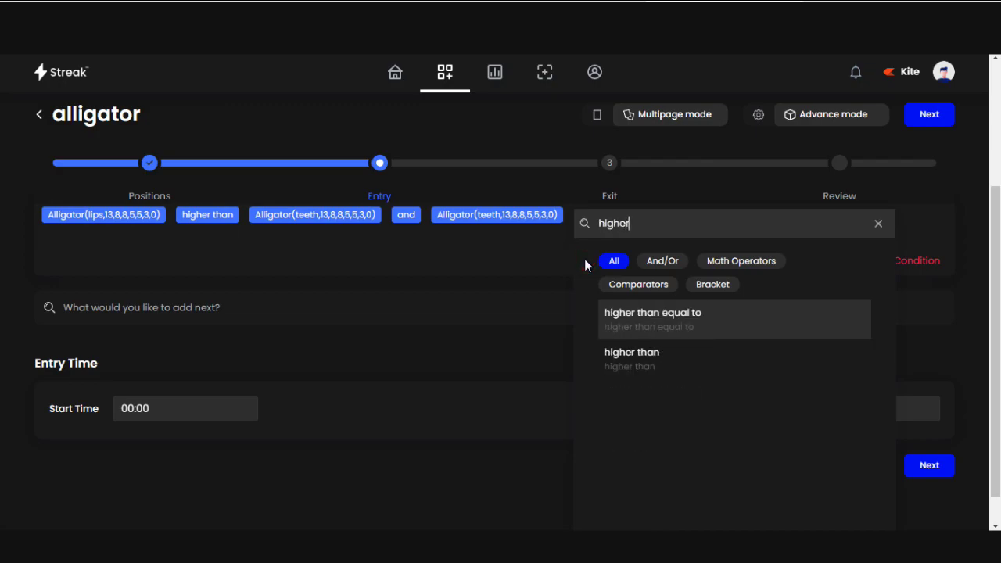
pyautogui.click(661, 363)
pyautogui.click(662, 257)
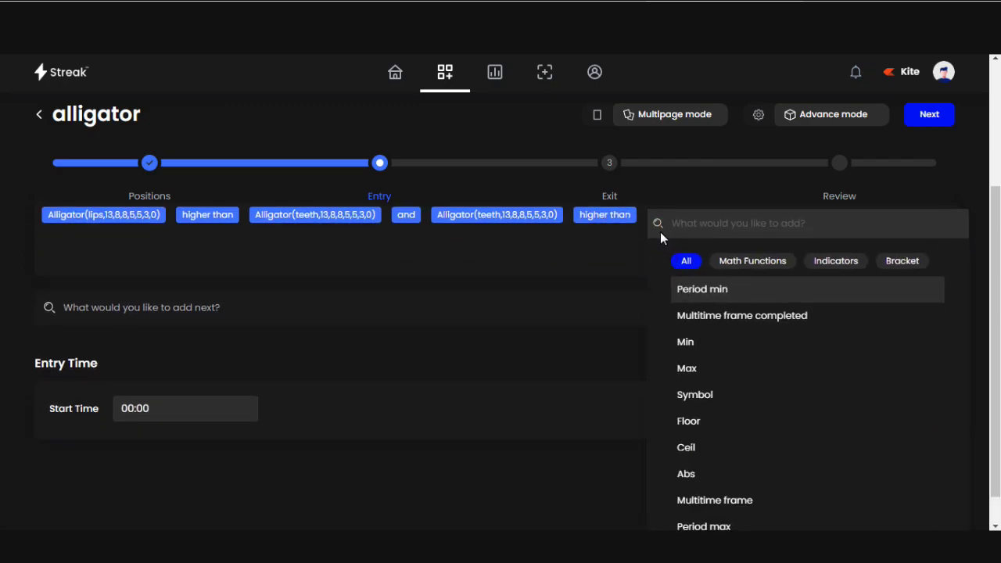
pyautogui.write('all')
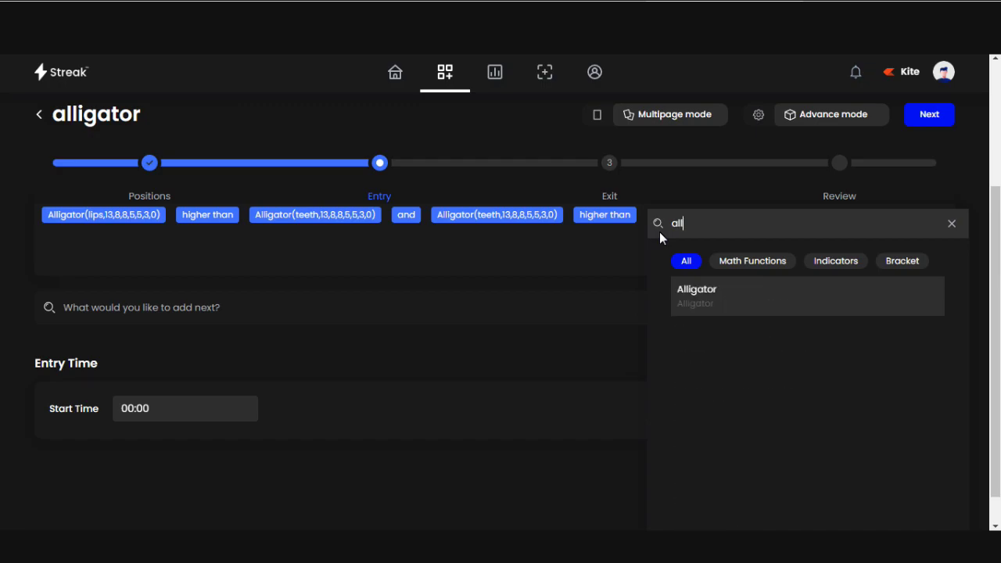
pyautogui.click(683, 288)
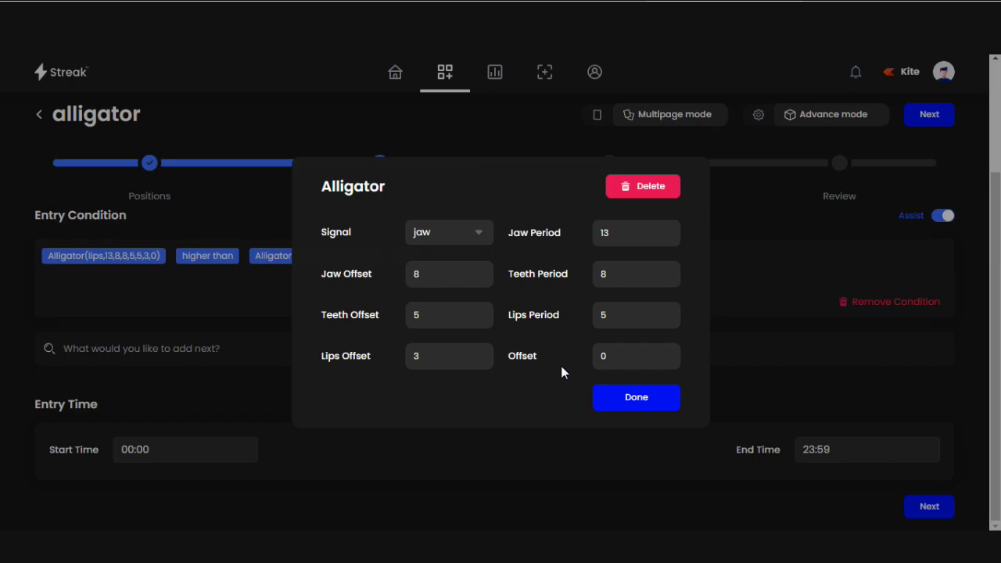
pyautogui.click(634, 397)
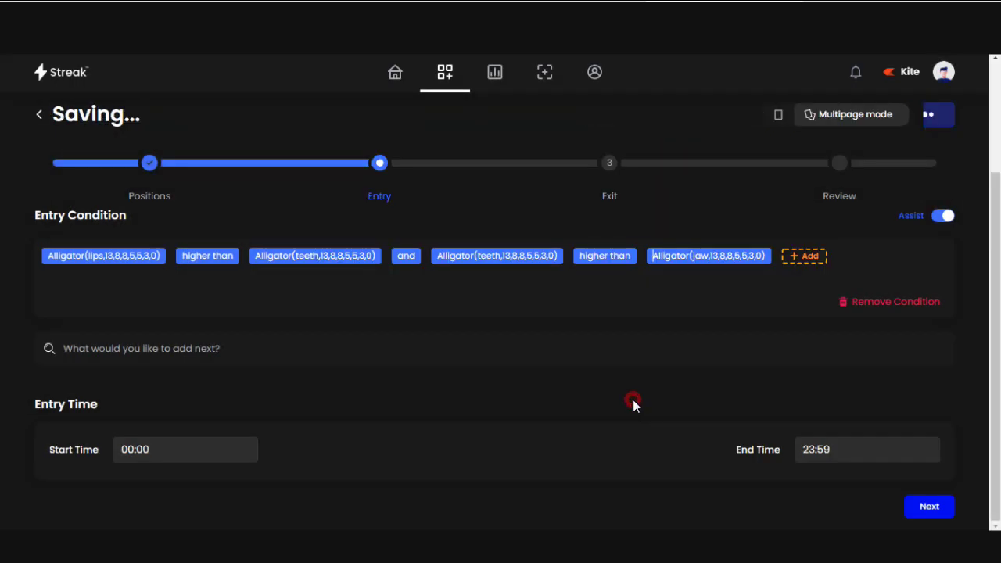
# Extend the entry condition with an "and" operator followed by the Close price with offset 0.
pyautogui.click(812, 255)
pyautogui.click(752, 317)
pyautogui.click(842, 260)
pyautogui.write('clo')
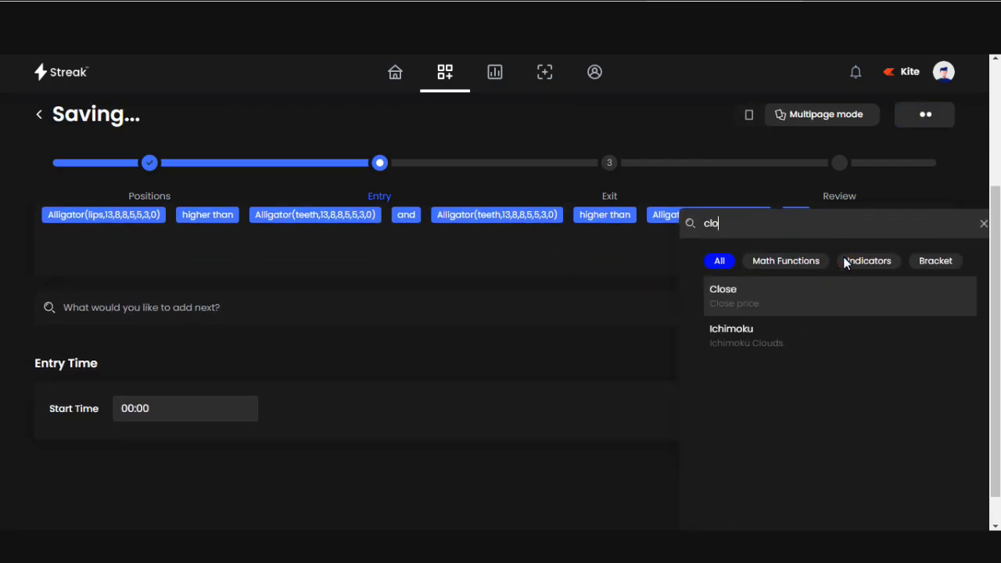
pyautogui.click(770, 292)
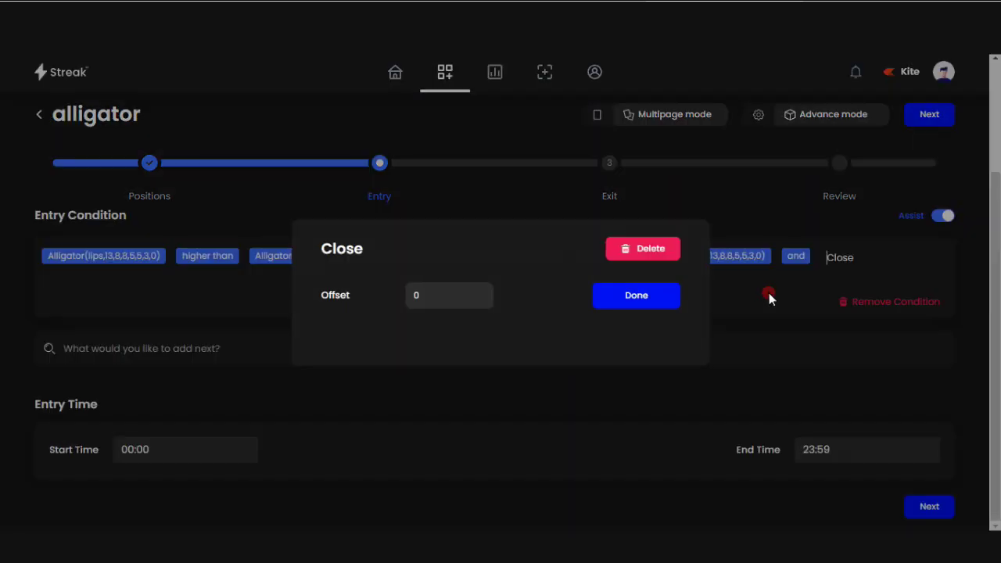
pyautogui.click(630, 300)
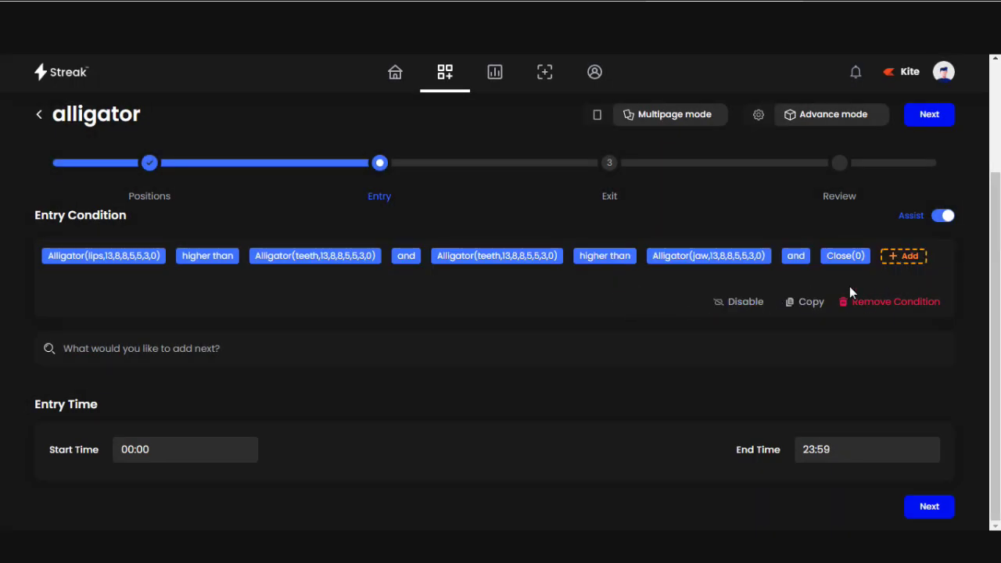
# Complete the Close comparison with "higher than" and an Alligator indicator whose signal is lips, keeping the default periods and offsets.
pyautogui.click(899, 256)
pyautogui.click(727, 311)
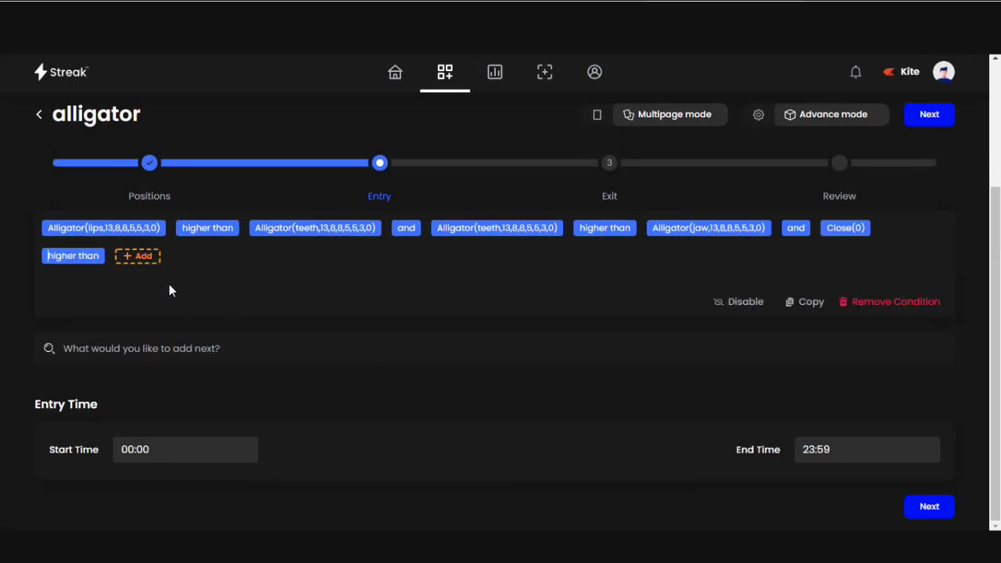
pyautogui.click(138, 256)
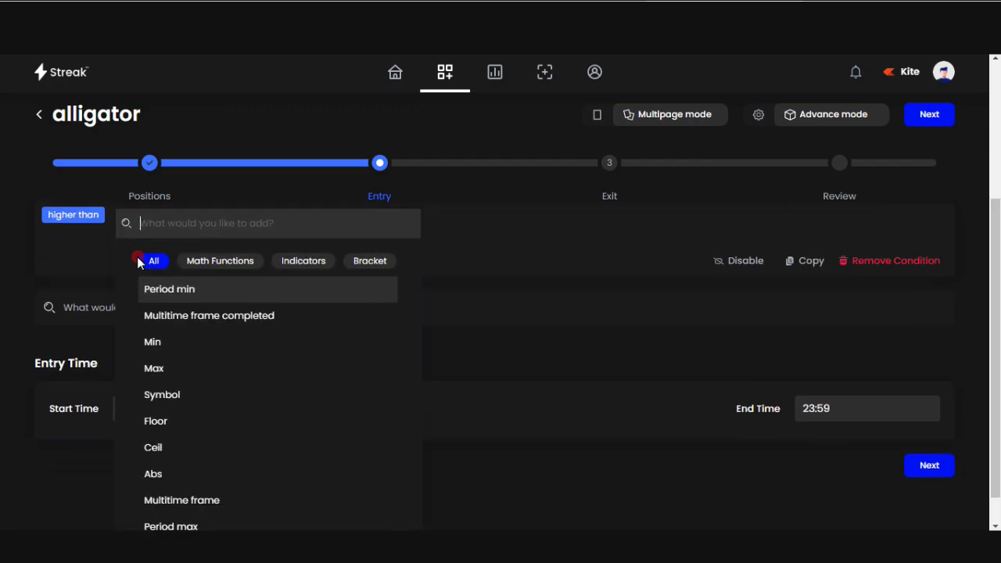
pyautogui.write('all')
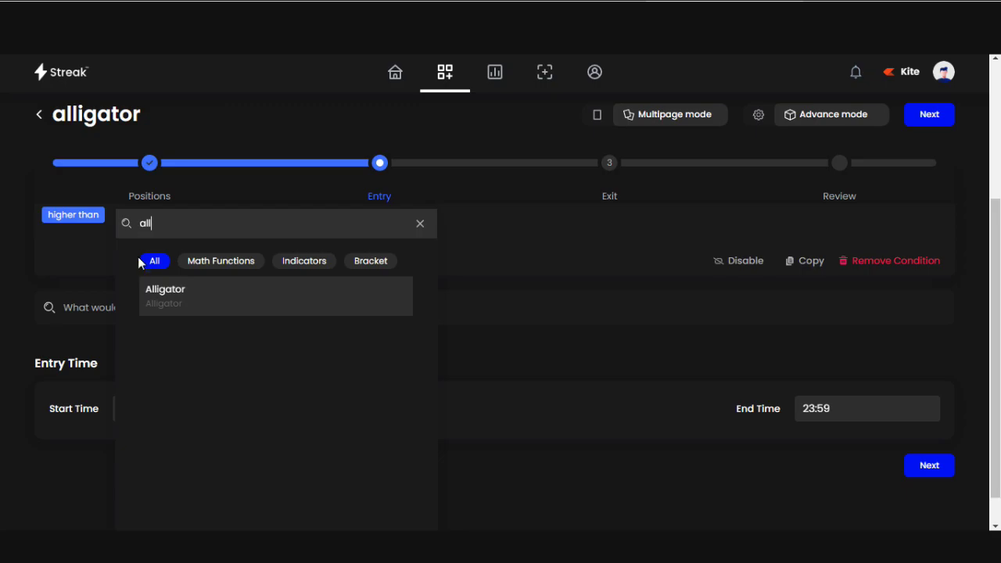
pyautogui.click(177, 302)
pyautogui.click(455, 233)
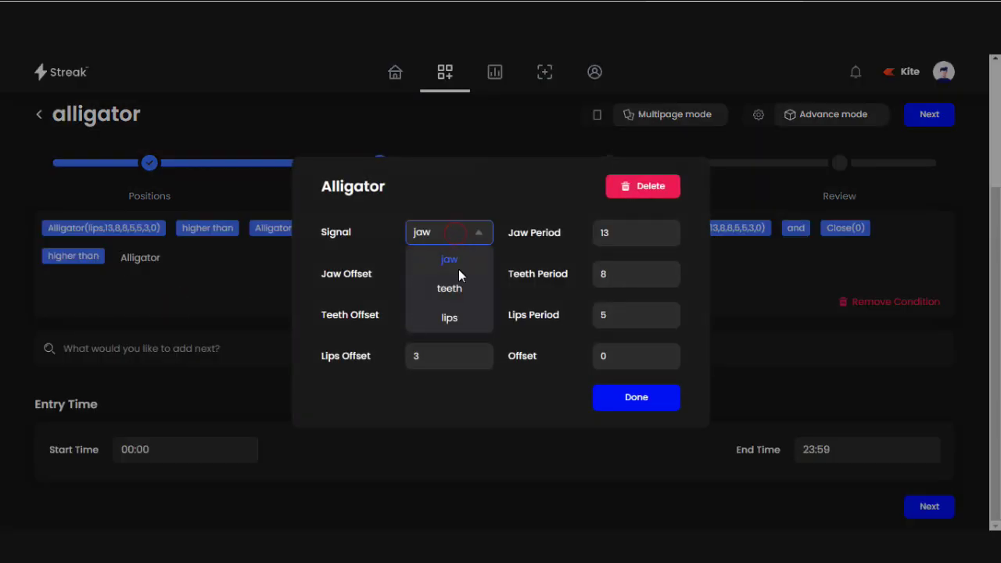
pyautogui.click(451, 323)
pyautogui.click(619, 398)
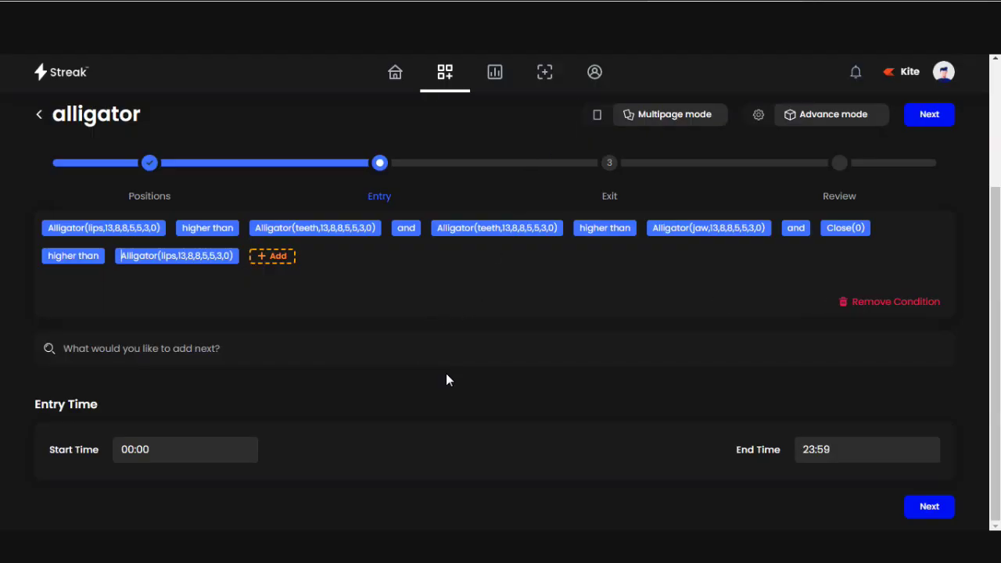
# Proceed to the exit stage, set stop loss to 1%, target profit to 5% and trailing SL to 1%, and continue to the review.
pyautogui.click(927, 506)
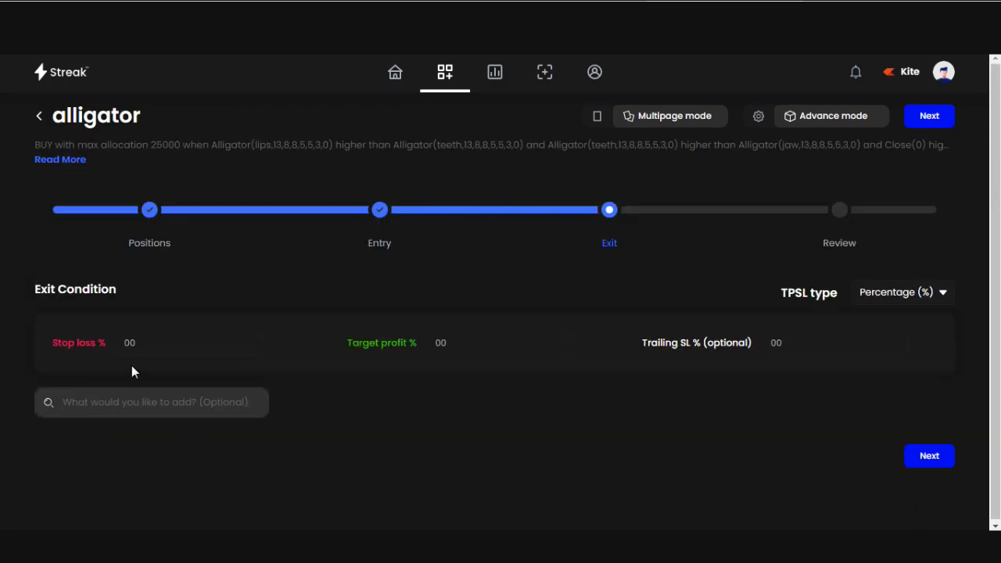
pyautogui.click(155, 344)
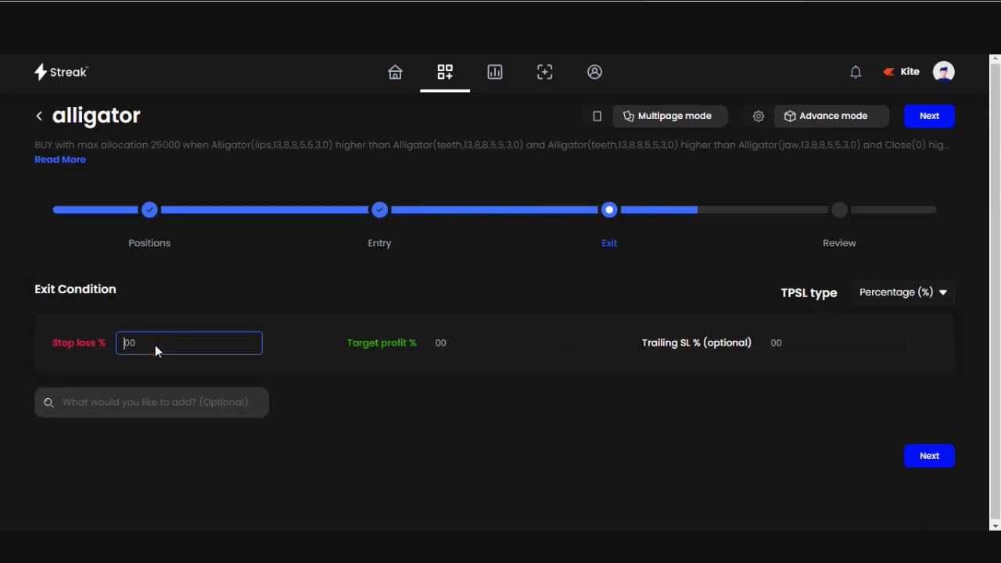
pyautogui.write('1')
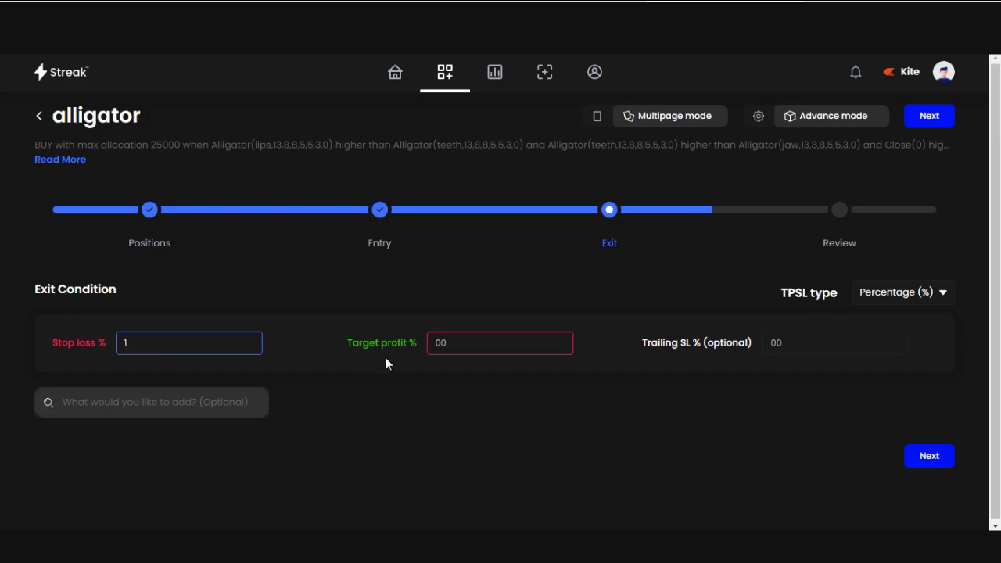
pyautogui.click(449, 343)
pyautogui.write('5')
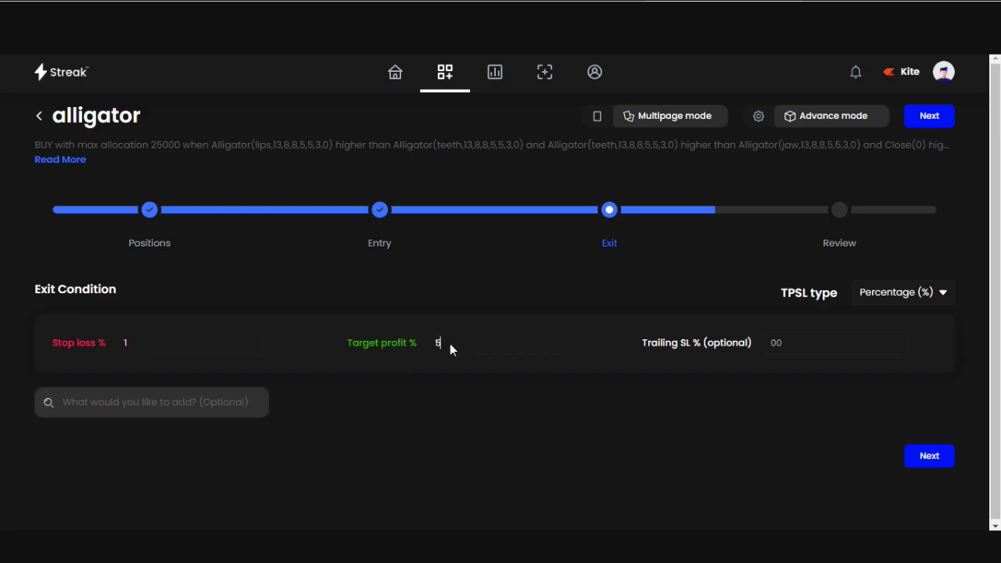
pyautogui.click(815, 352)
pyautogui.write('1')
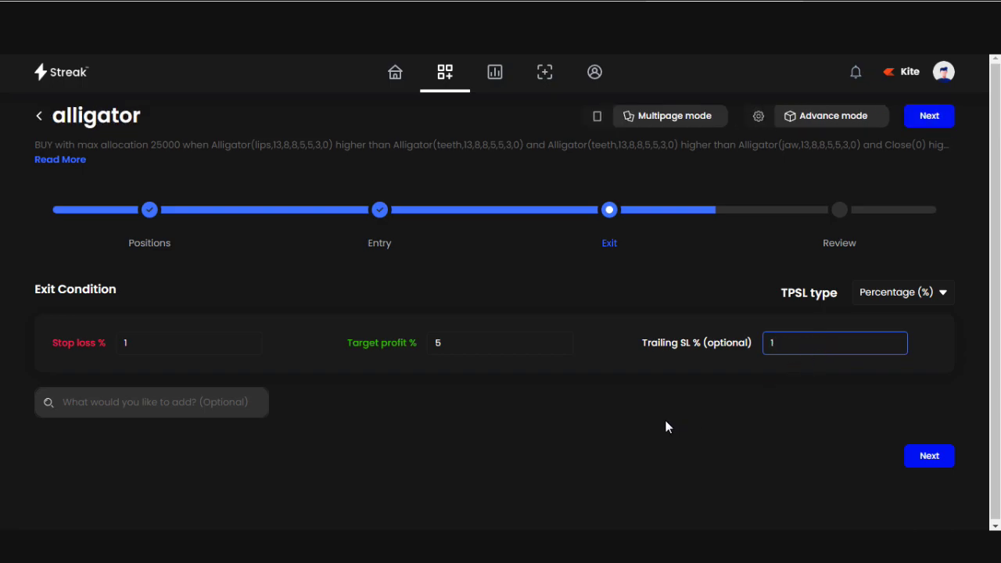
pyautogui.click(918, 456)
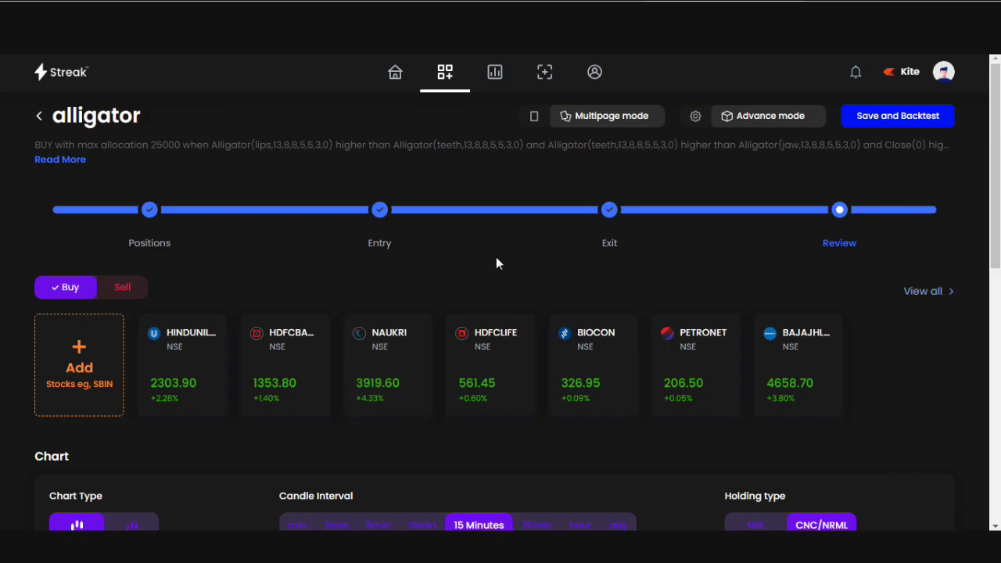
# Review the strategy's stocks, chart, quantity, entry, exit and backtest parameters, and save and backtest it.
pyautogui.scroll(-2, 495, 258)
pyautogui.scroll(-4, 340, 305)
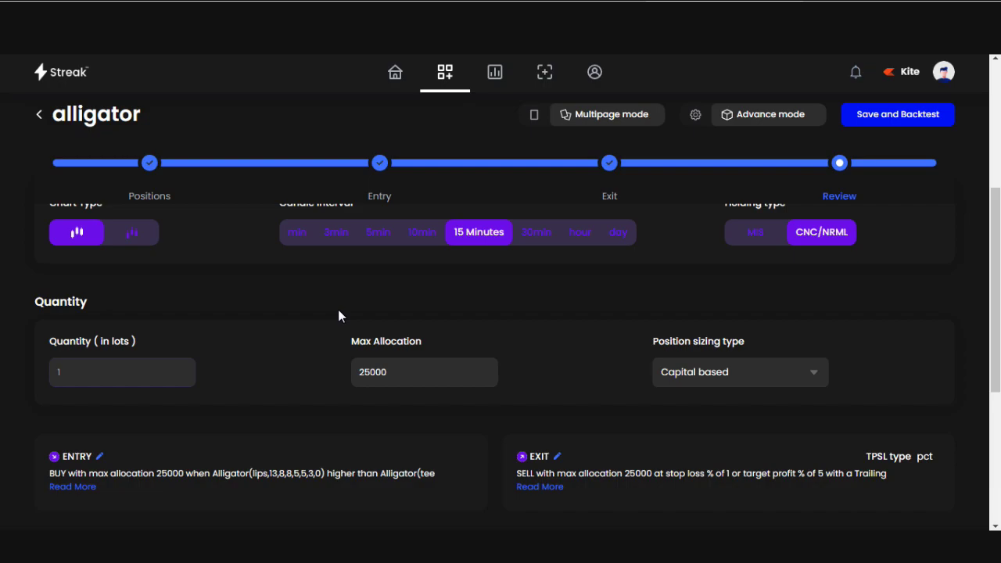
pyautogui.scroll(-5, 339, 316)
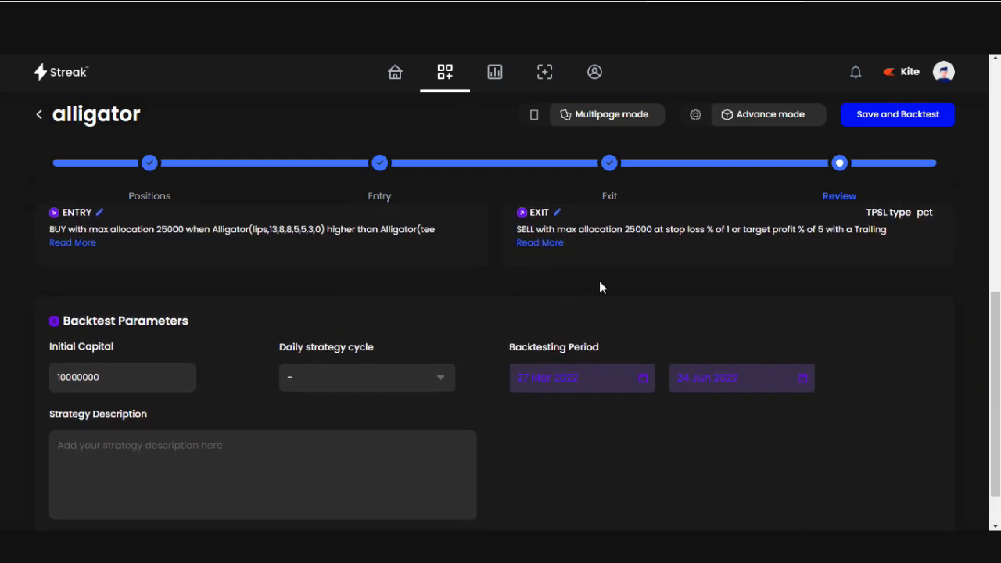
pyautogui.scroll(-1, 598, 292)
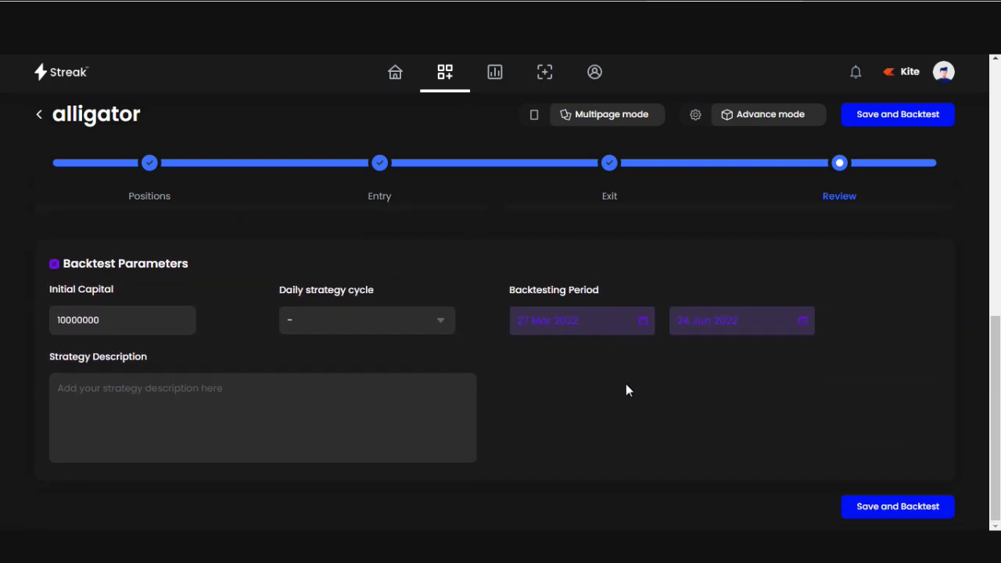
pyautogui.scroll(10, 786, 336)
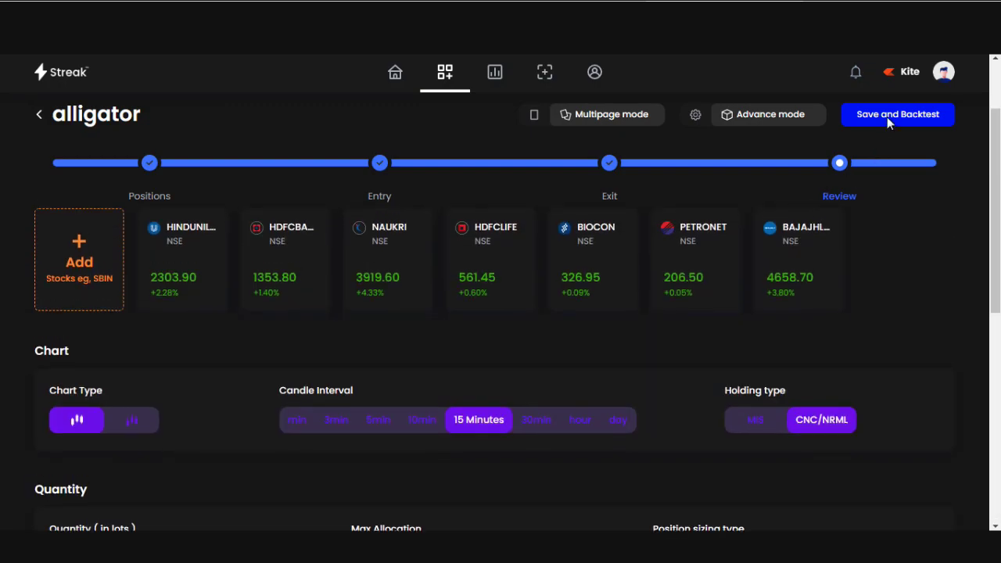
pyautogui.click(886, 119)
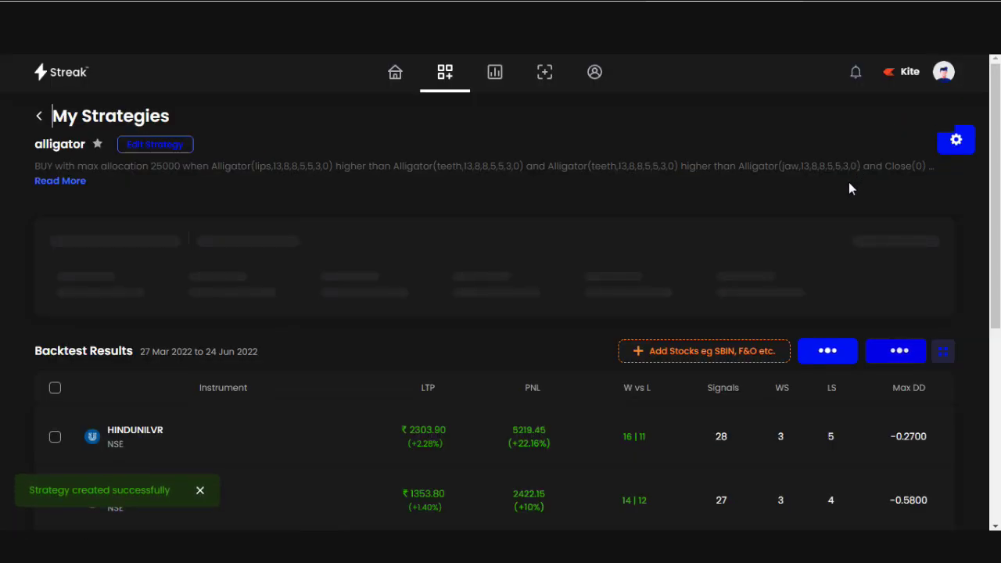
# Examine the backtest results of the individual stocks, including PNL, wins versus losses, signals and maximum drawdown.
pyautogui.scroll(-2, 320, 324)
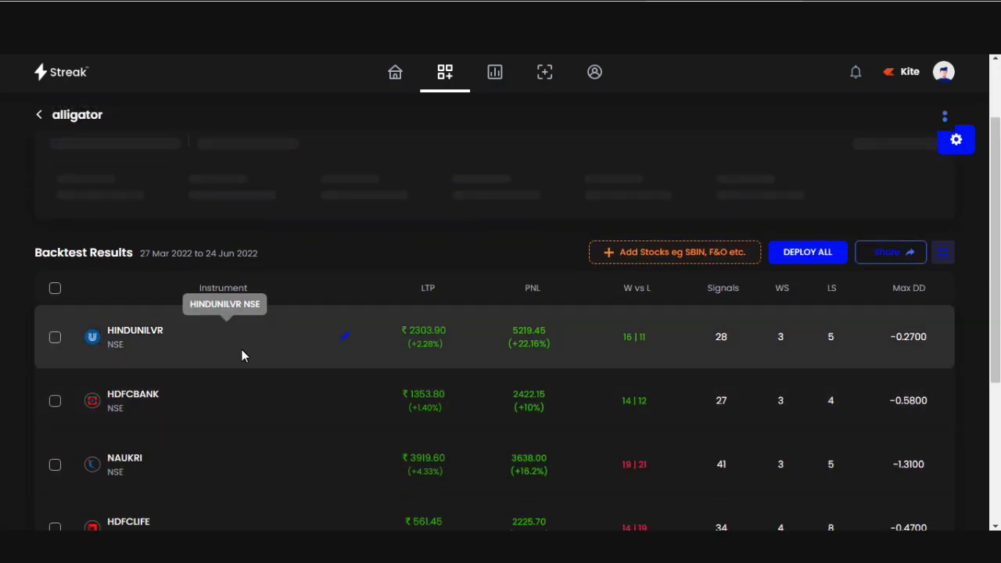
pyautogui.scroll(-1, 521, 349)
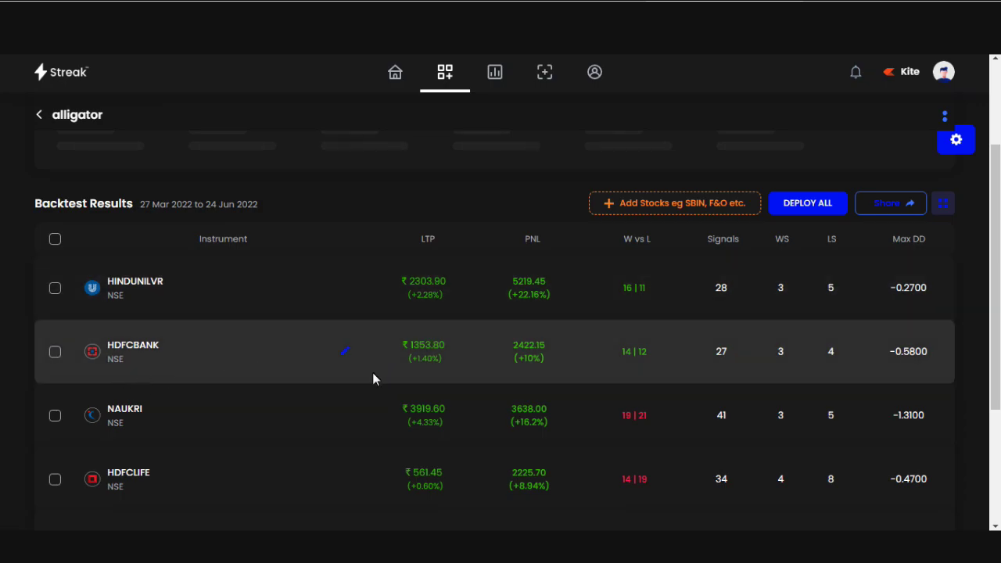
pyautogui.scroll(-1, 537, 370)
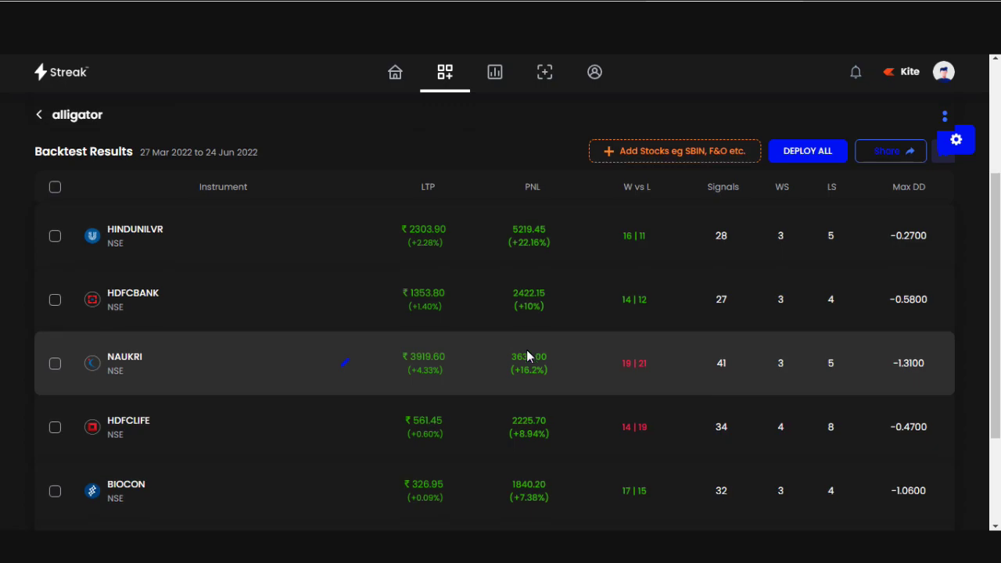
pyautogui.scroll(-3, 526, 349)
pyautogui.scroll(5, 526, 349)
pyautogui.scroll(1, 526, 349)
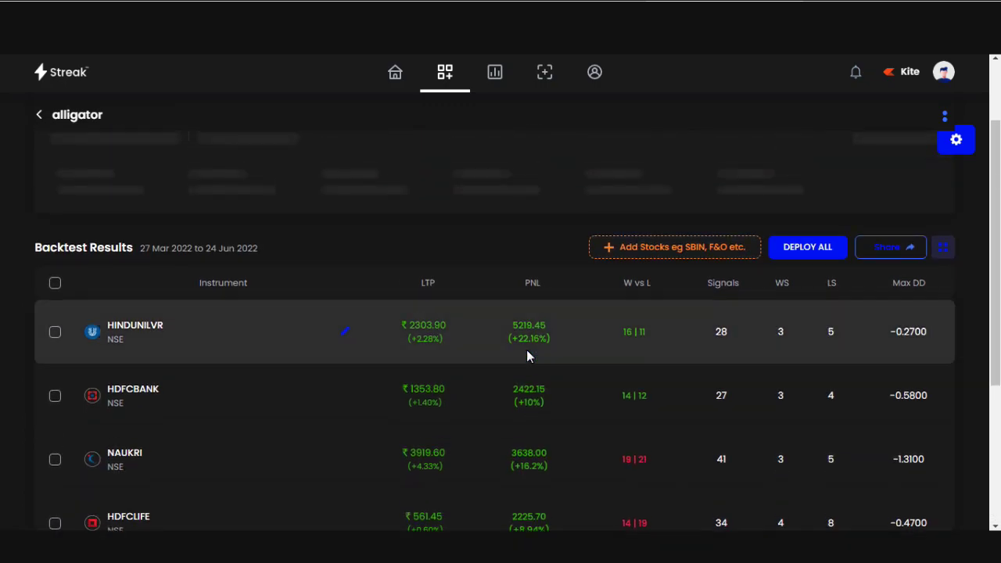
pyautogui.scroll(3, 537, 446)
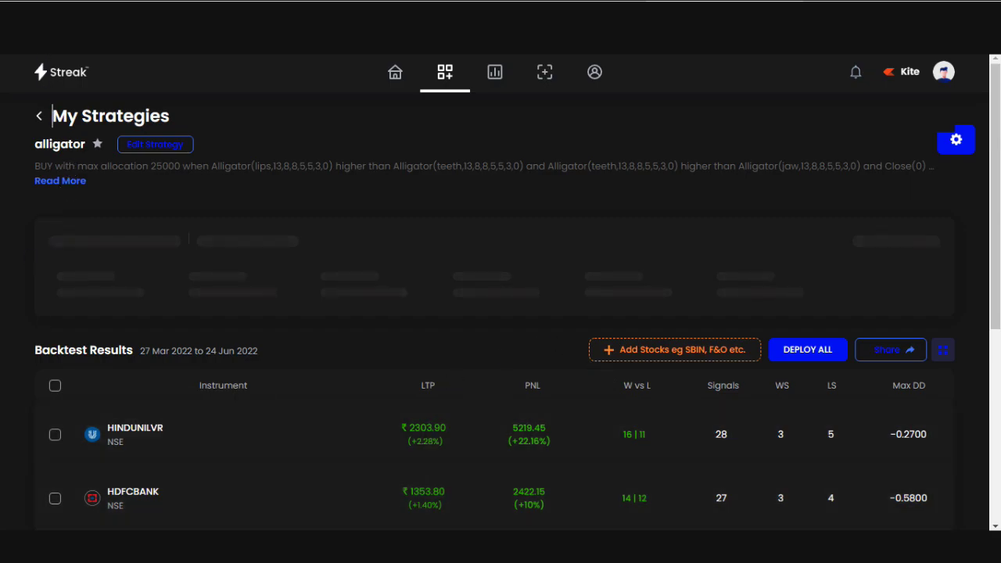
# Reload the strategy page to load the cumulative results, and toggle brokerage on and back off to compare the backtest P&L.
pyautogui.press('F5')
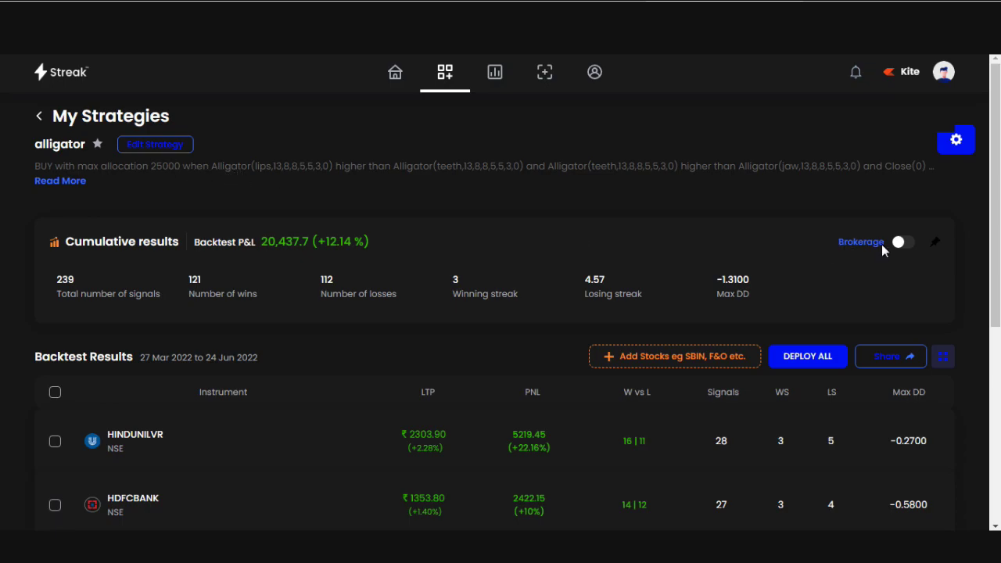
pyautogui.click(904, 242)
pyautogui.click(903, 241)
# Open the deployment settings for all stocks, exclude BIOCON, and set the deployment type to Paper Trade.
pyautogui.scroll(-1, 690, 399)
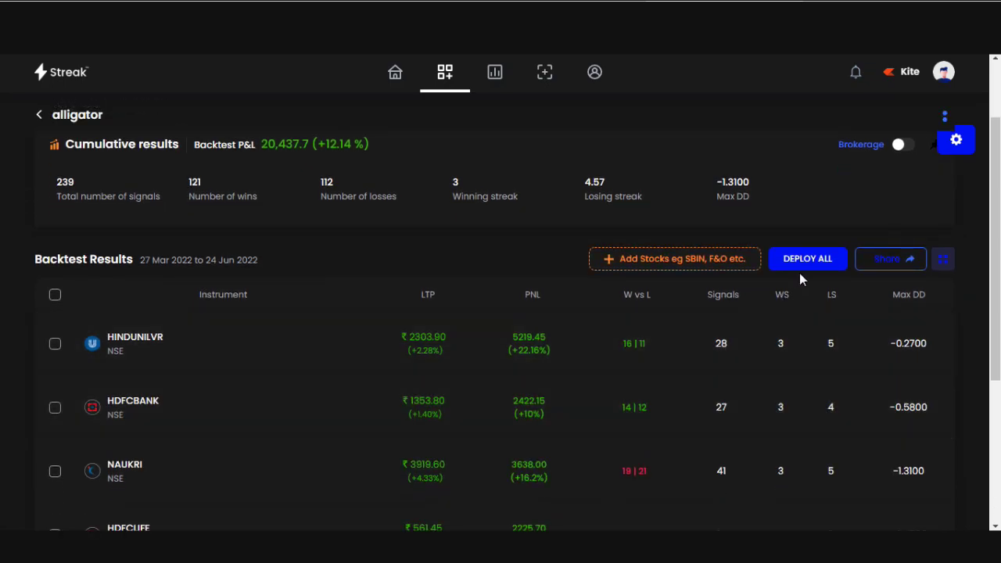
pyautogui.click(801, 264)
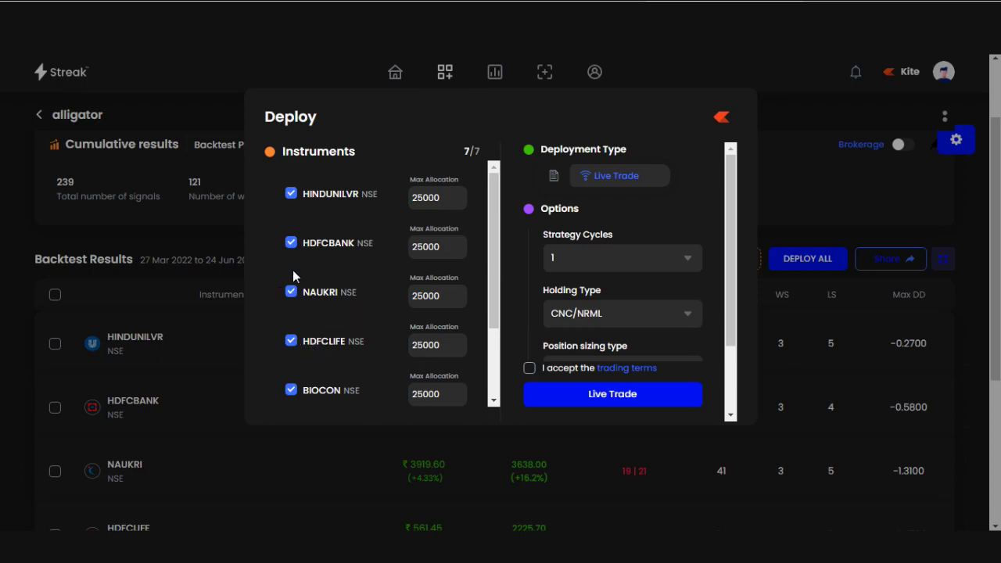
pyautogui.click(291, 390)
pyautogui.click(553, 176)
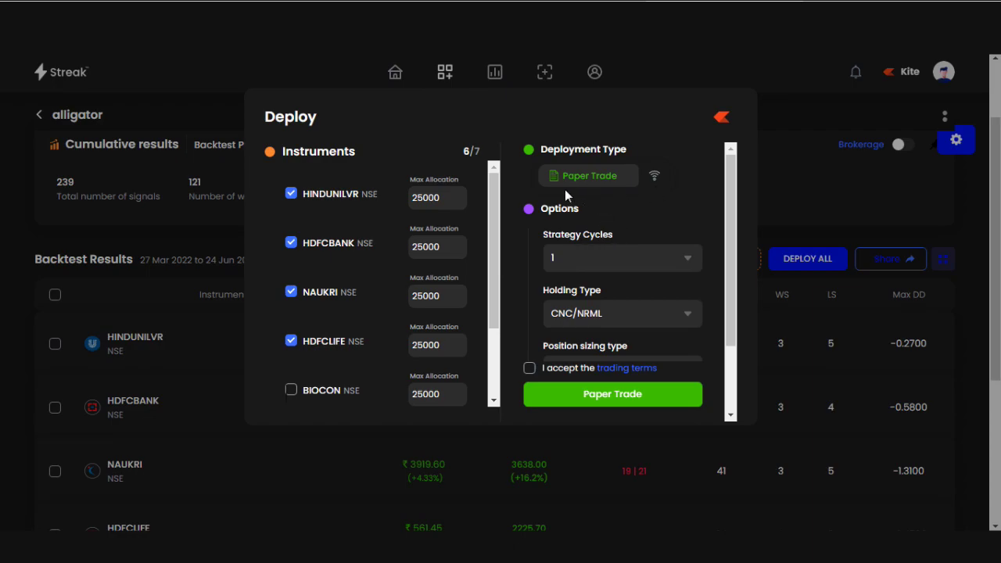
pyautogui.scroll(-1, 565, 196)
pyautogui.scroll(1, 564, 195)
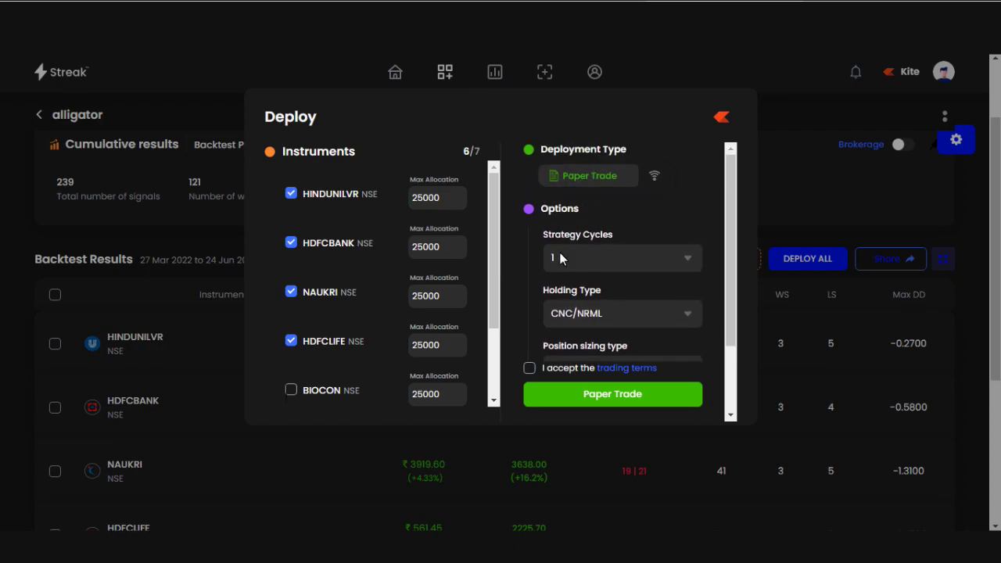